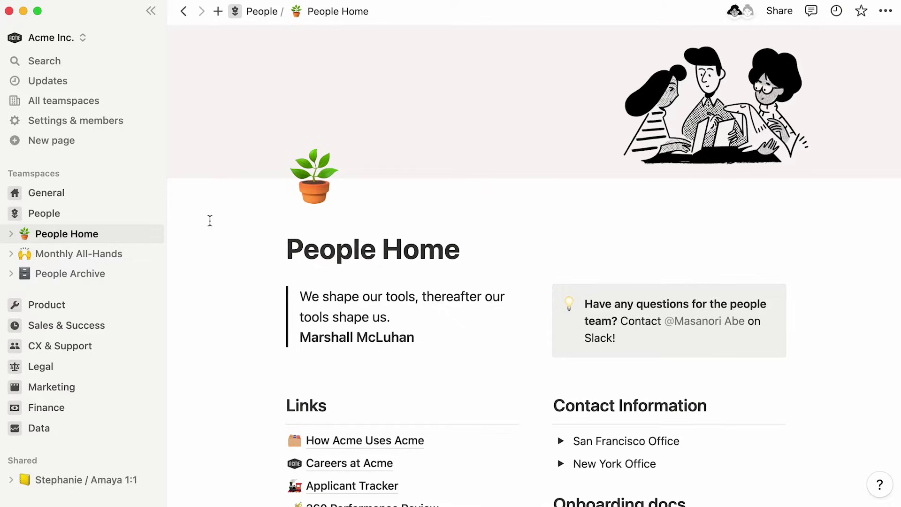
- Create a new gallery database page placed inside People Home
click(106, 141)
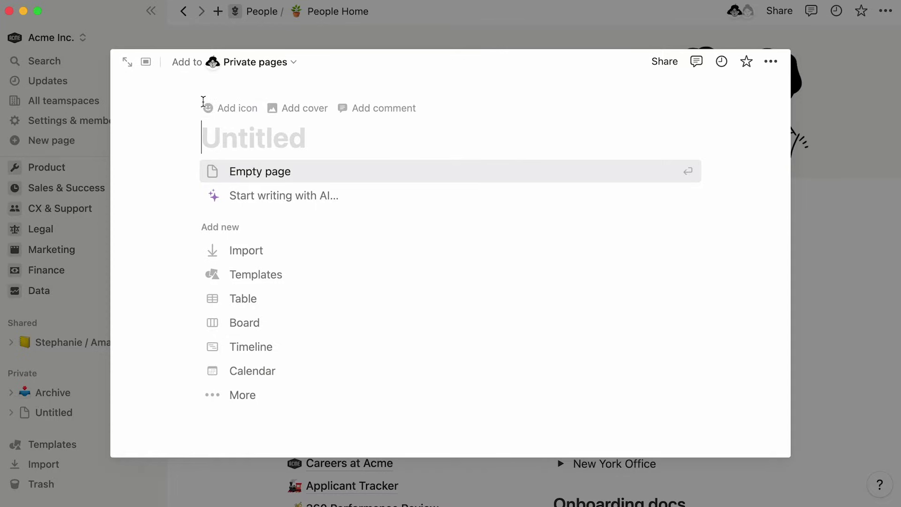
click(273, 70)
text(people home)
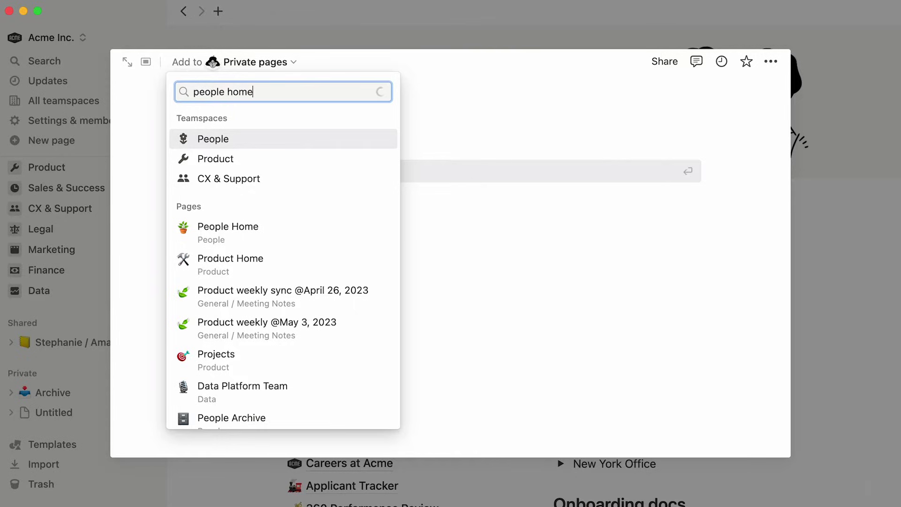
click(296, 147)
text(People)
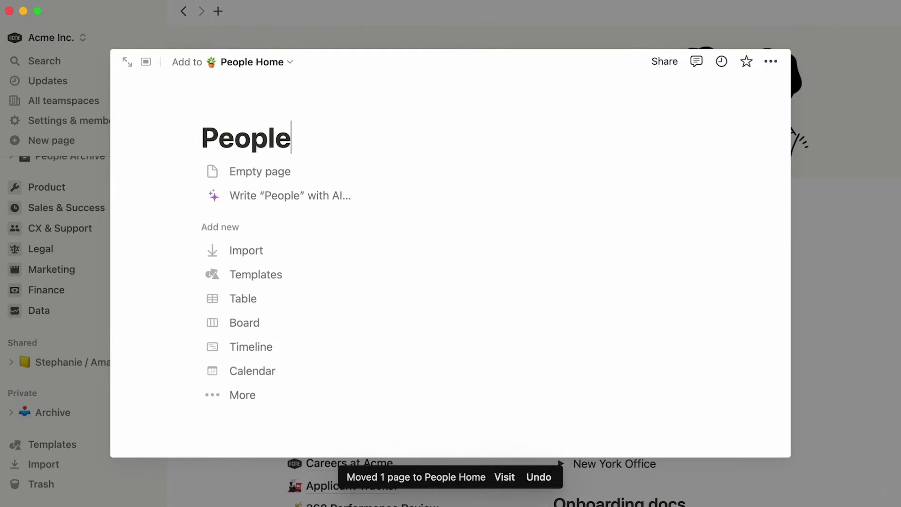
text( directory)
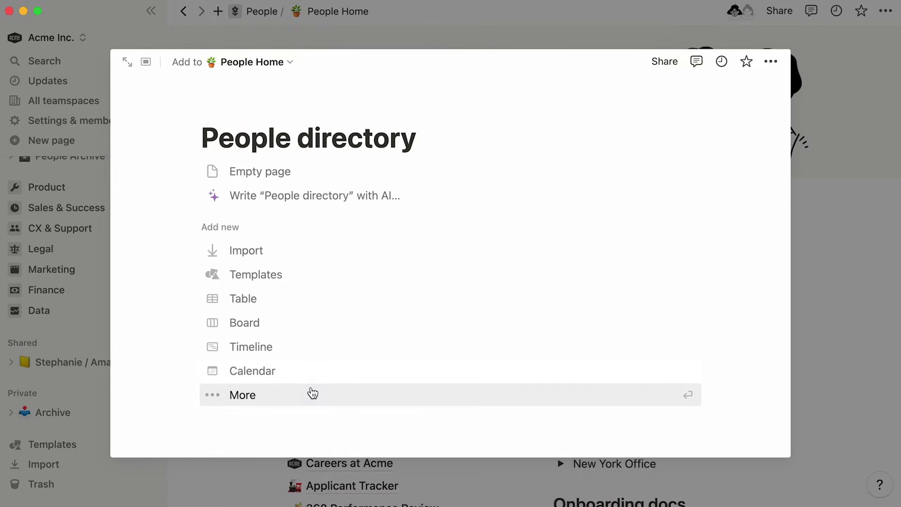
click(312, 392)
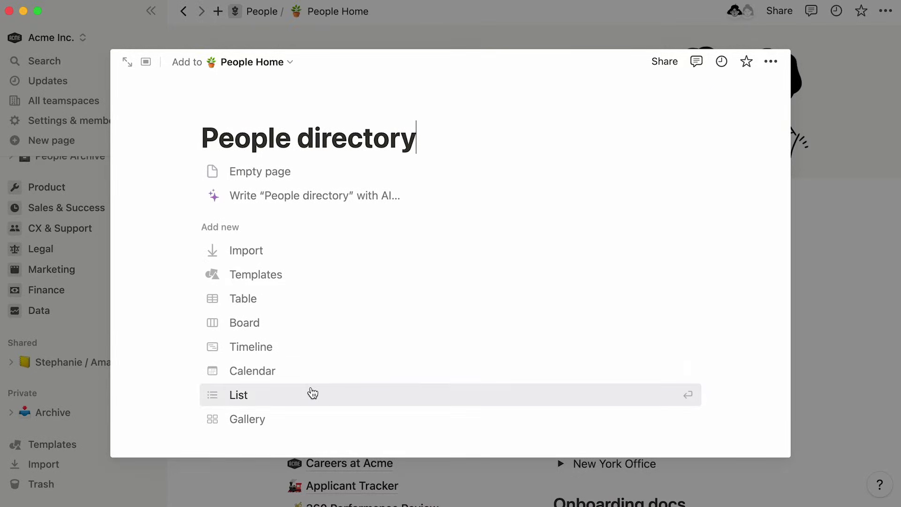
click(314, 422)
- Insert an empty inline Gallery view block in a new line below the Links list
click(348, 13)
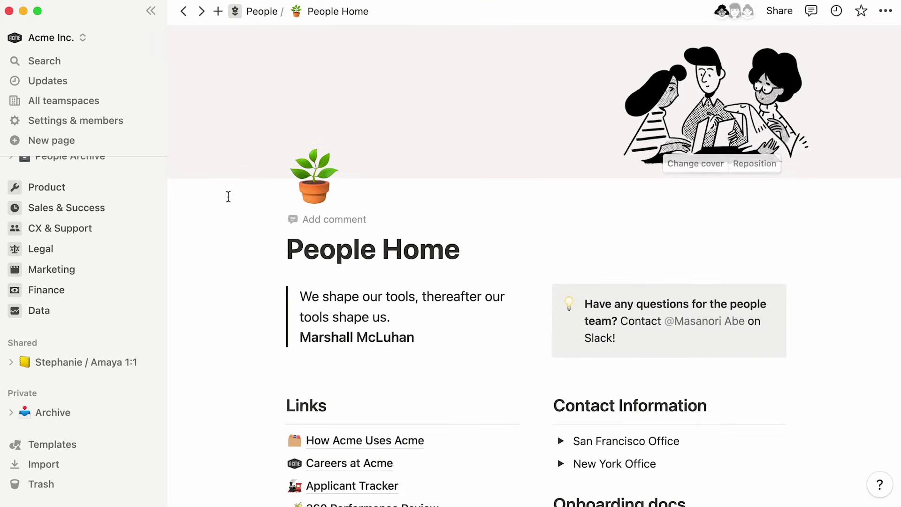
scroll(206, 220, down, 5)
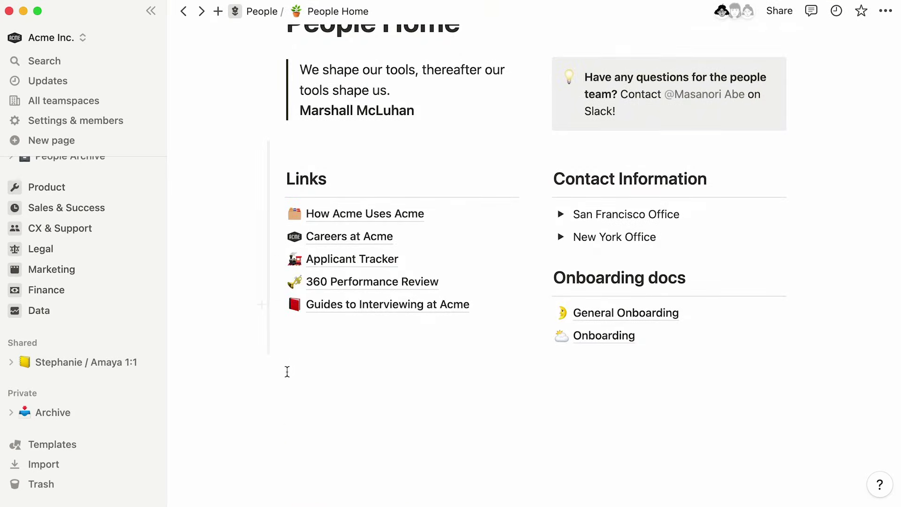
click(287, 370)
text(/)
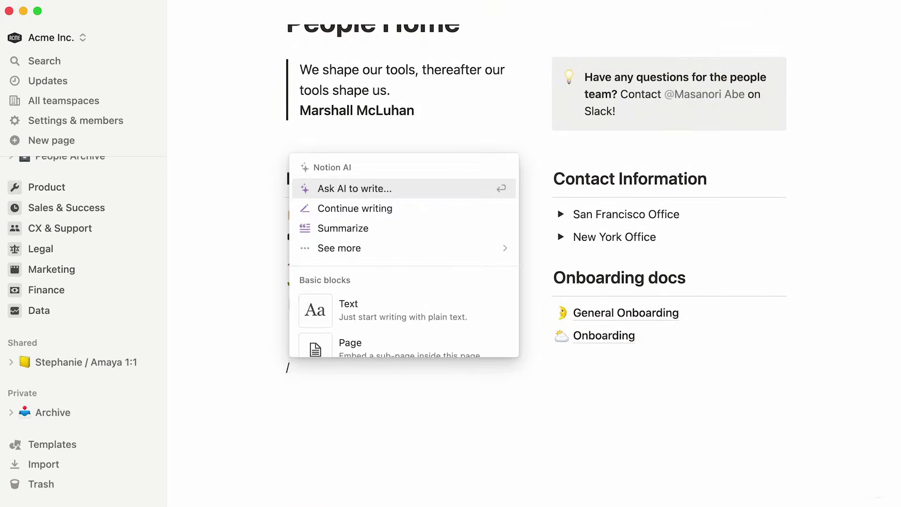
text(gallery)
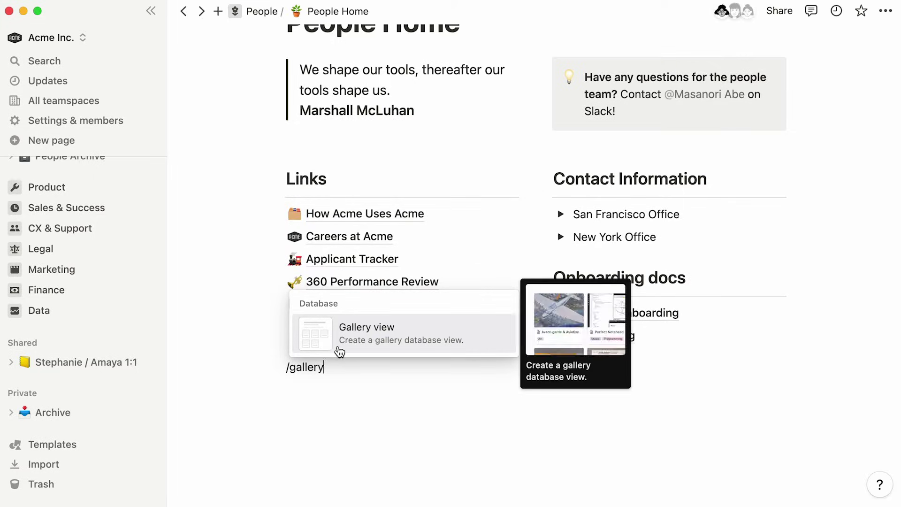
mouse_move(405, 334)
click(338, 351)
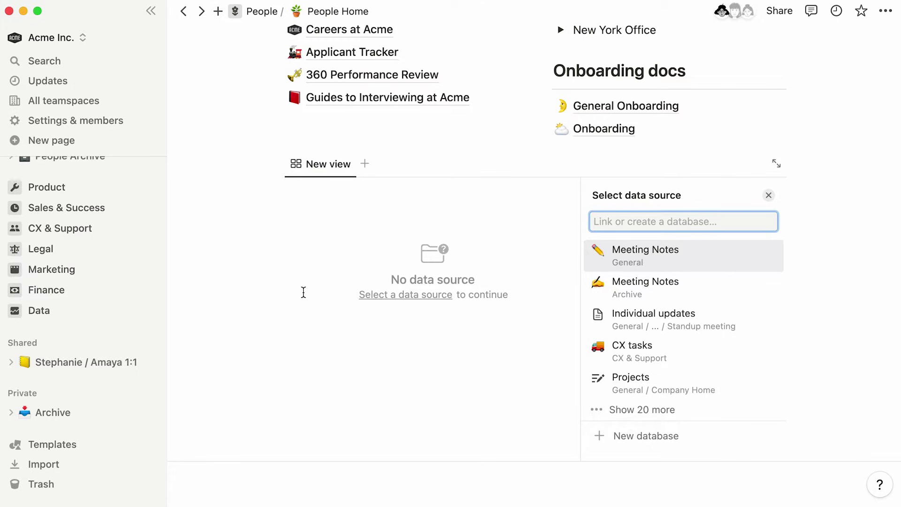
- Turn the gallery block into its own page and back it with a new database
mouse_move(324, 164)
click(276, 165)
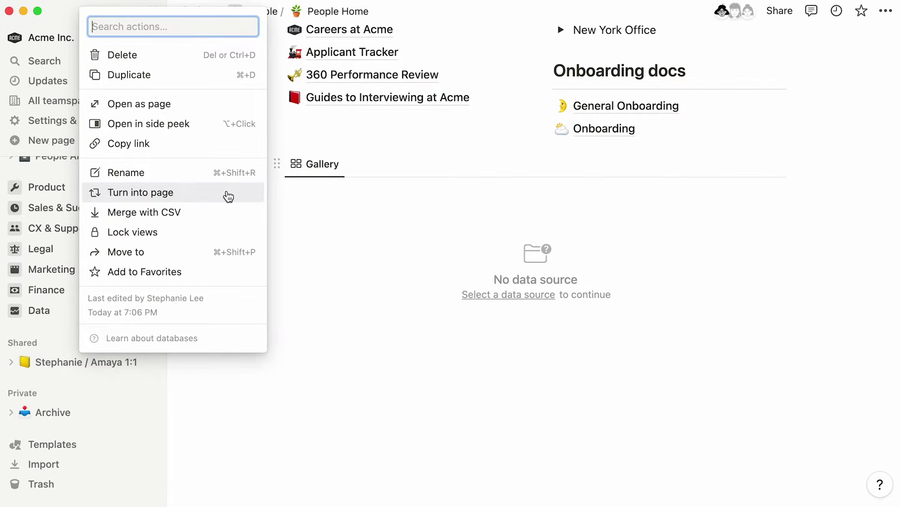
click(228, 196)
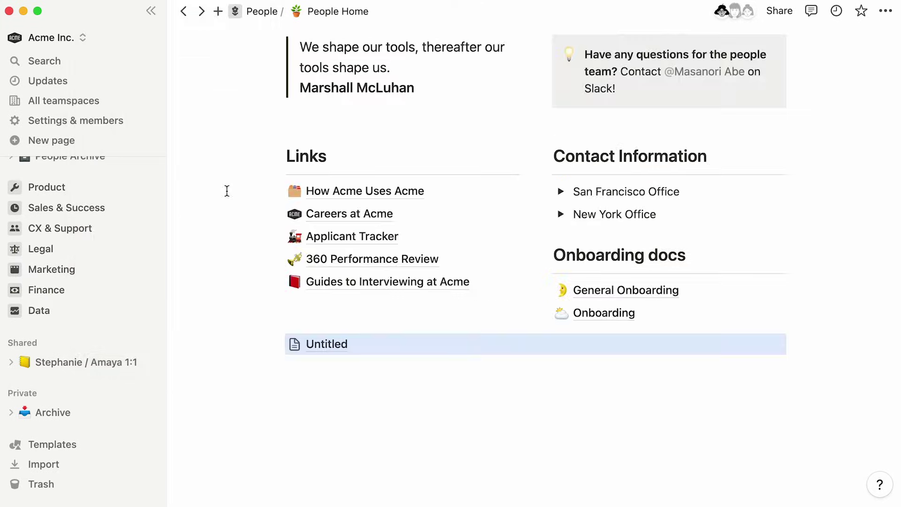
click(316, 353)
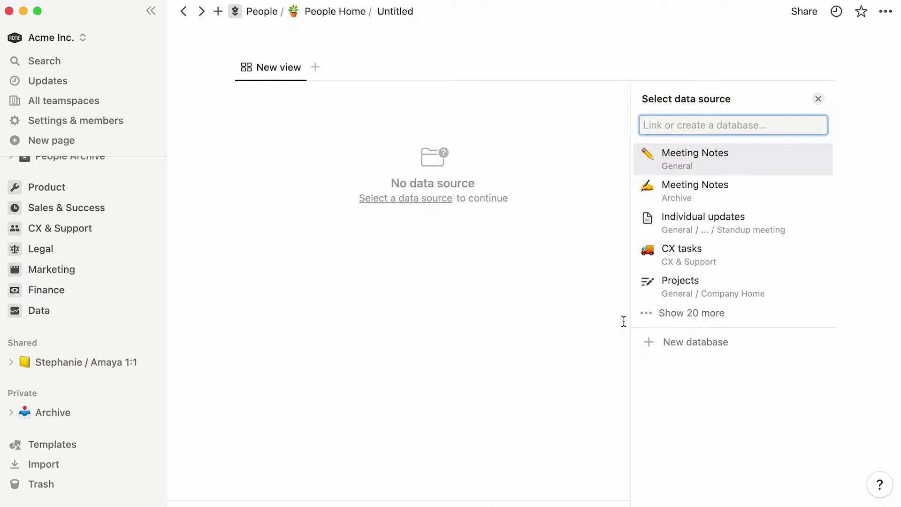
click(643, 347)
text(People di)
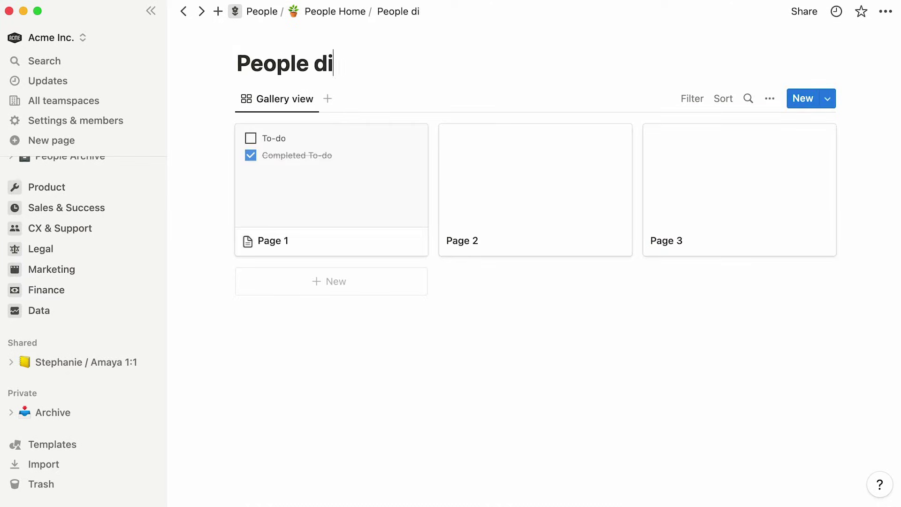
text(rectory)
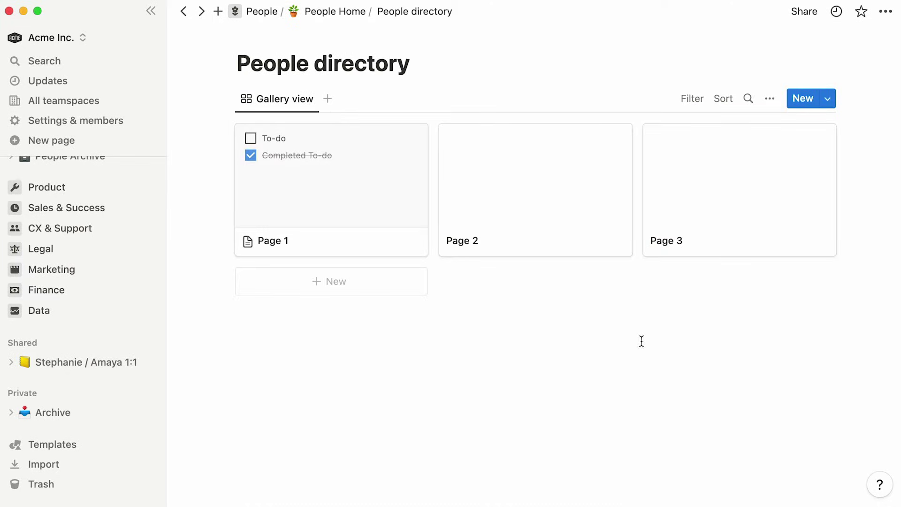
- Back on People Home, delete the People directory page link
click(345, 14)
scroll(246, 233, down, 5)
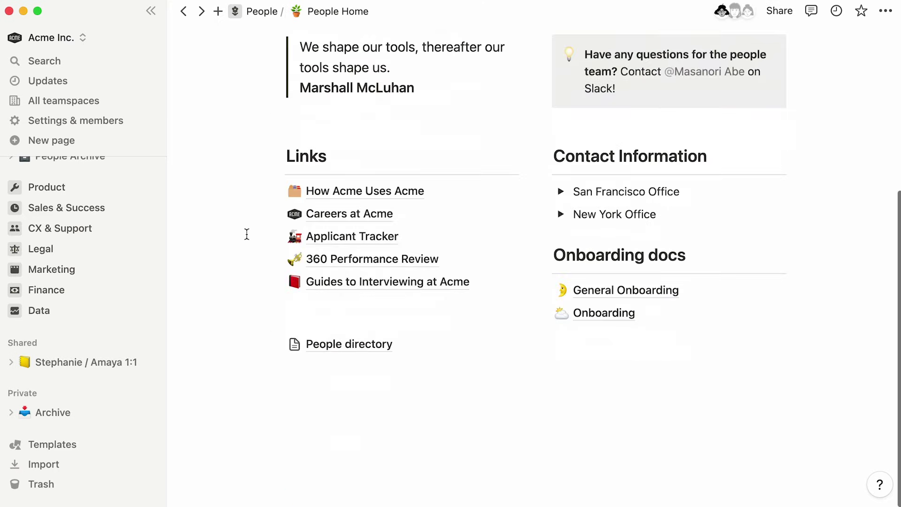
click(276, 344)
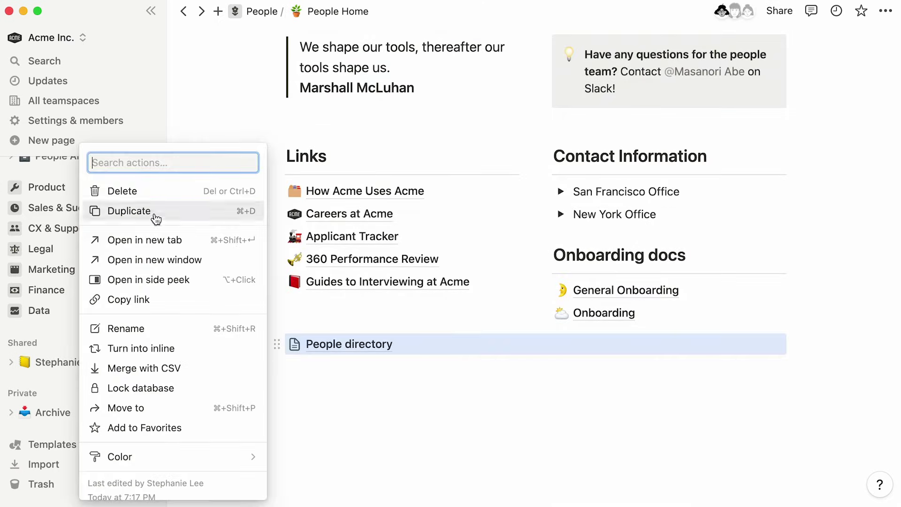
click(163, 200)
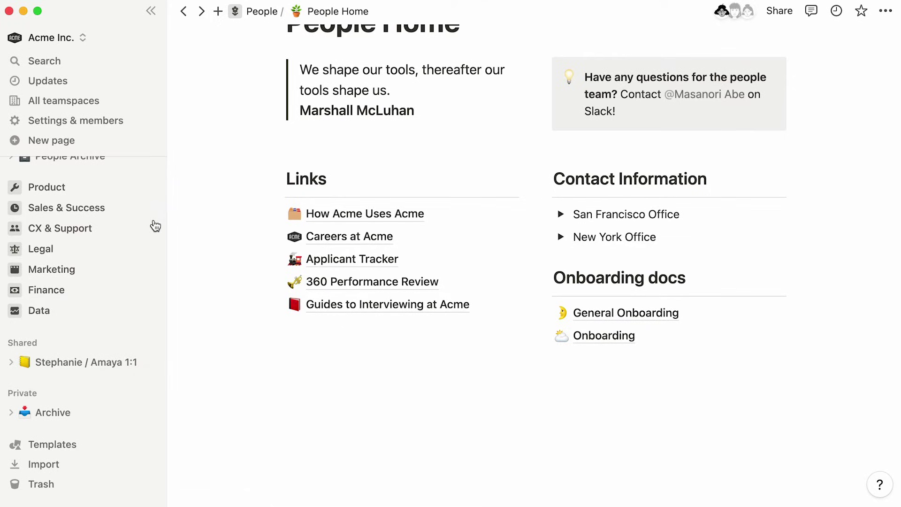
- Browse the template gallery and find the People Directory template by searching 'people'
click(110, 445)
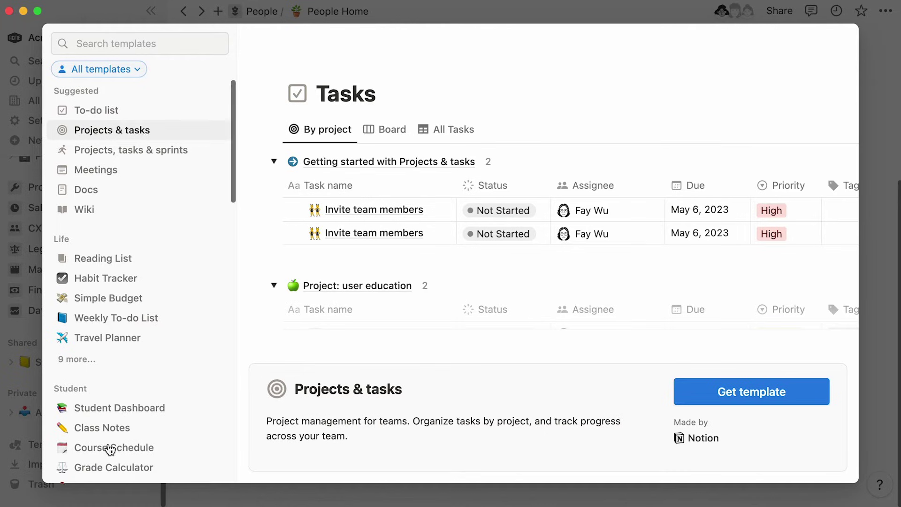
scroll(107, 452, down, 10)
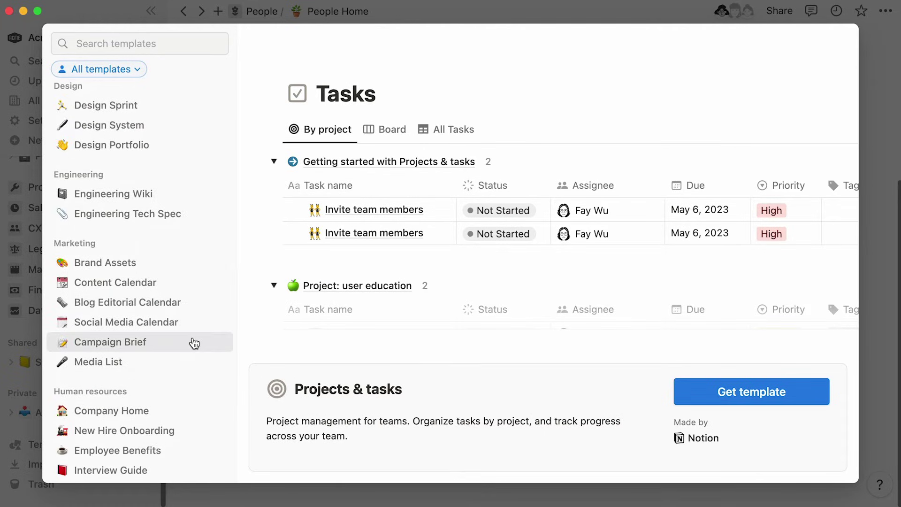
click(190, 344)
click(197, 43)
text(people)
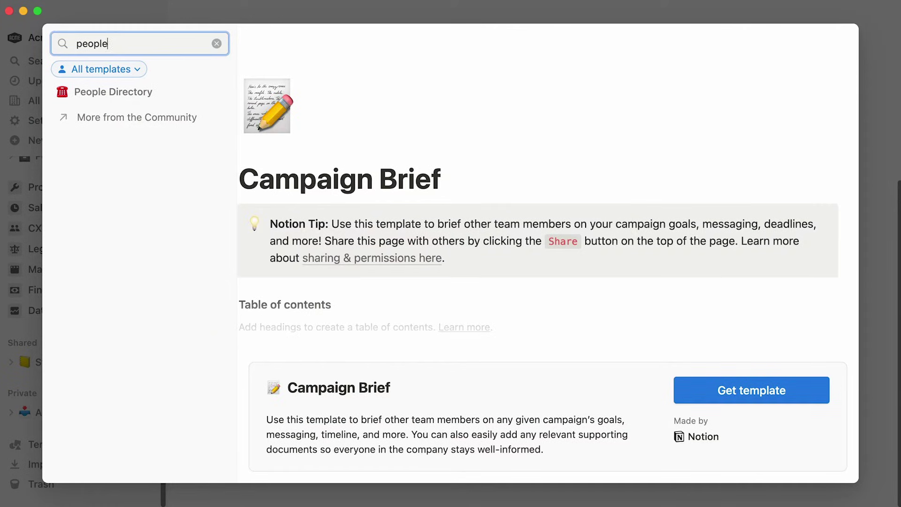
click(191, 90)
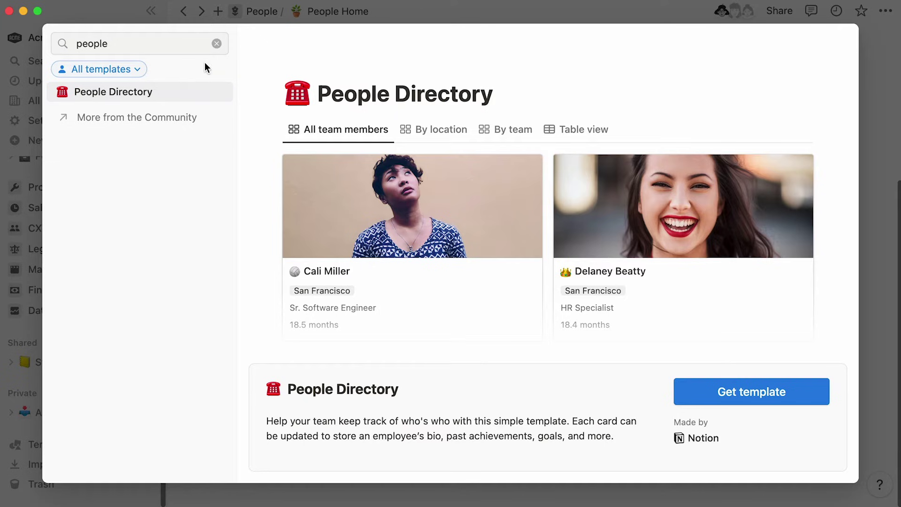
click(216, 44)
- Add the People Directory template to the People teamspace
click(698, 388)
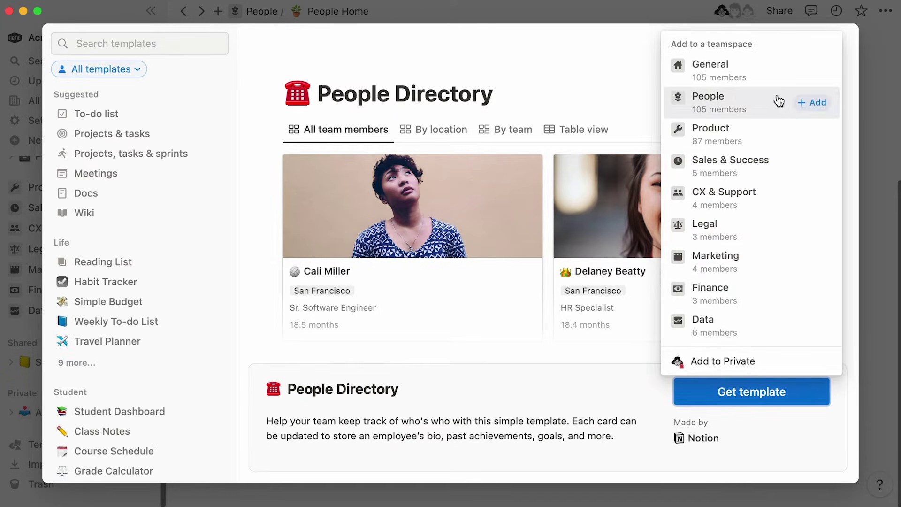
click(773, 106)
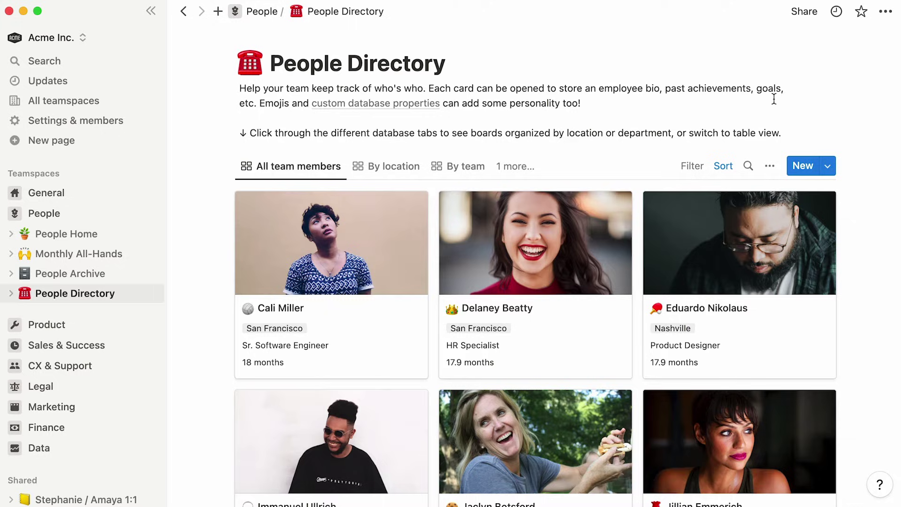
mouse_move(74, 293)
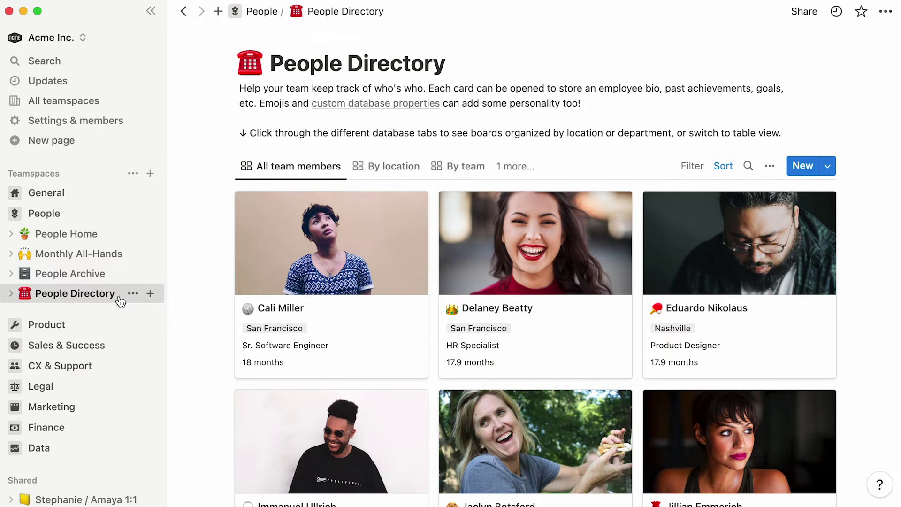
- Move People Directory under People Home, hide the sidebar, and delete the template description paragraph
drag(120, 302, 111, 237)
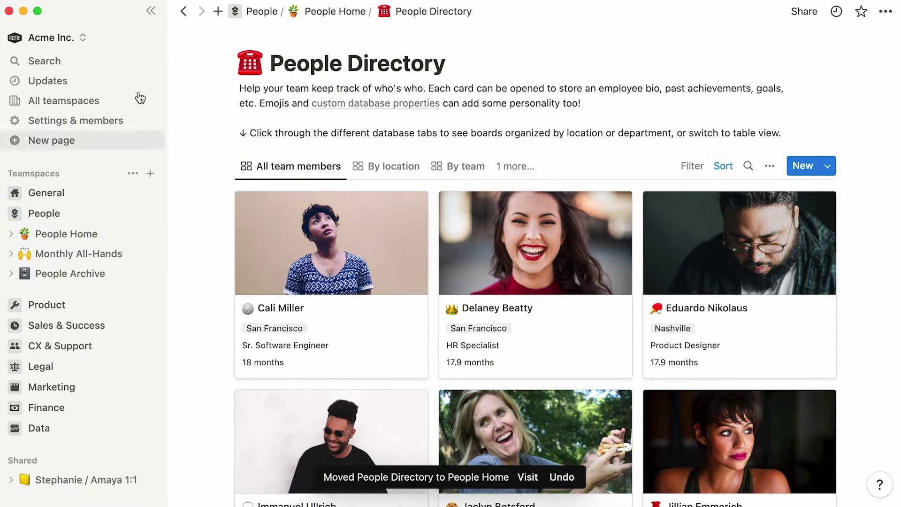
click(151, 11)
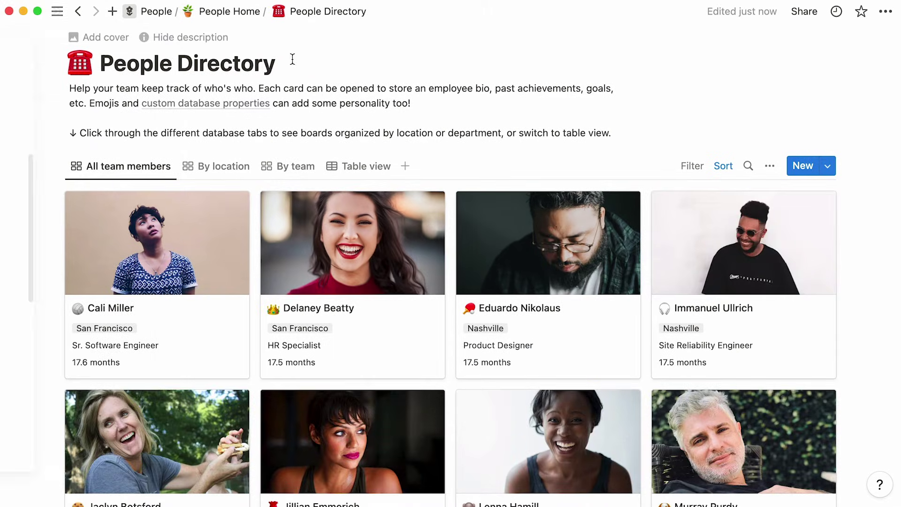
triple_click(108, 102)
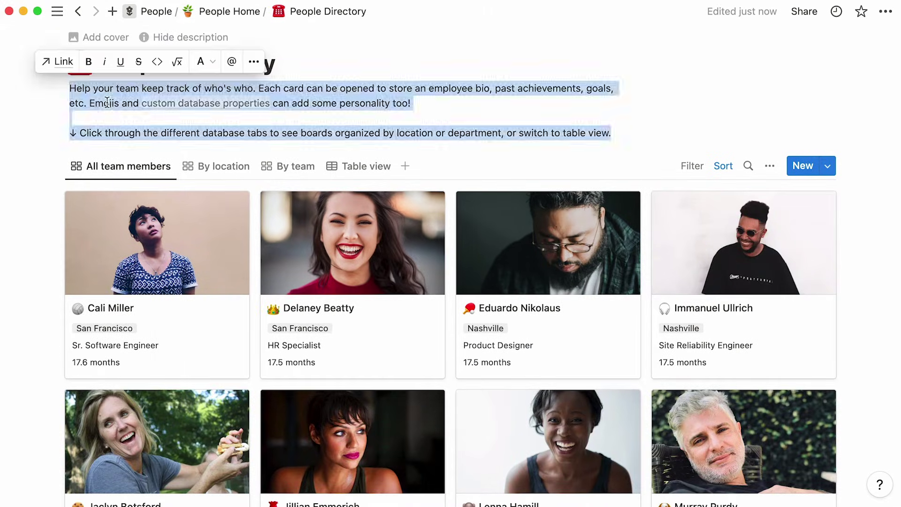
key(BackSpace)
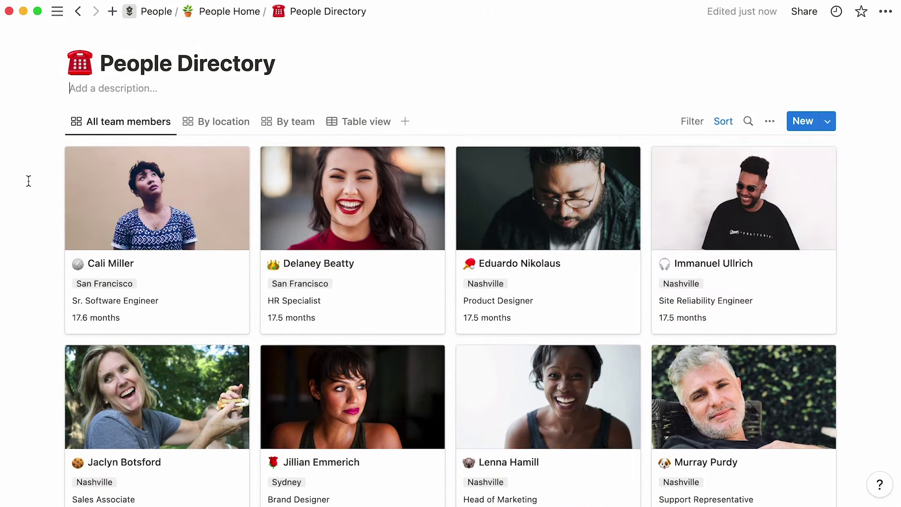
click(92, 211)
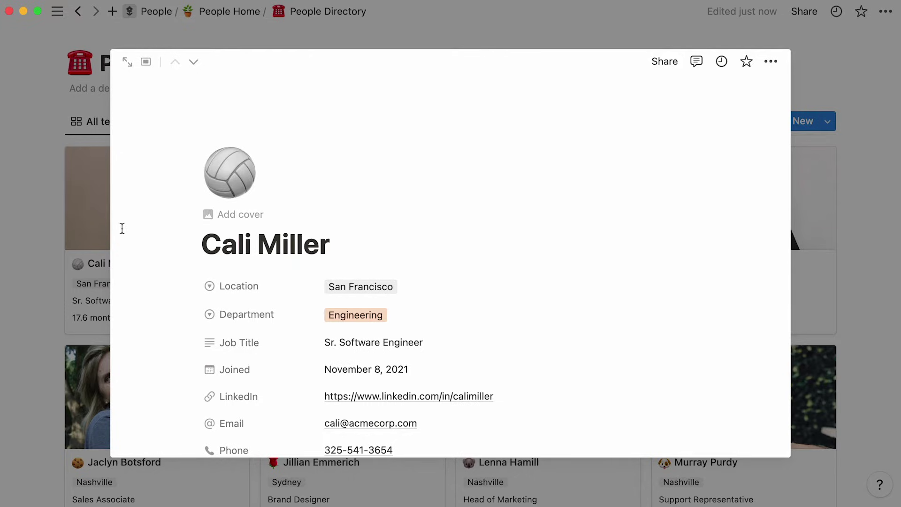
scroll(122, 228, down, 5)
click(123, 230)
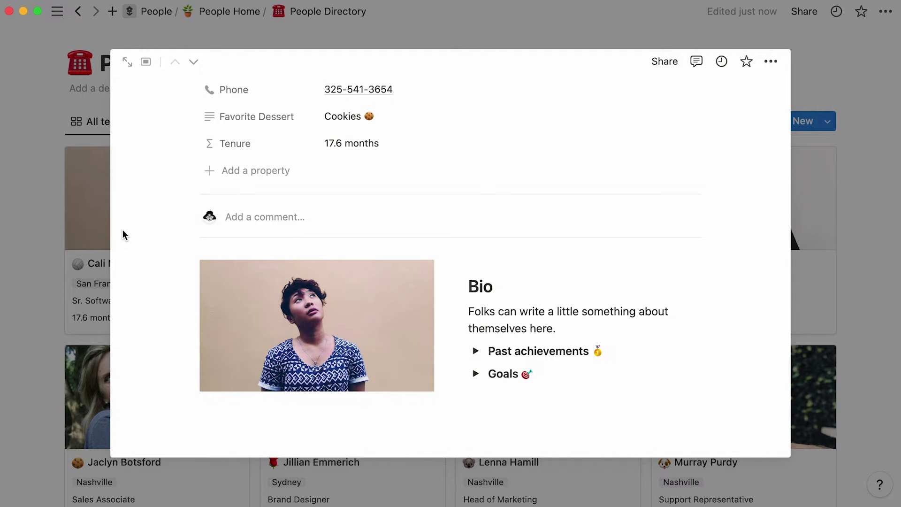
click(94, 209)
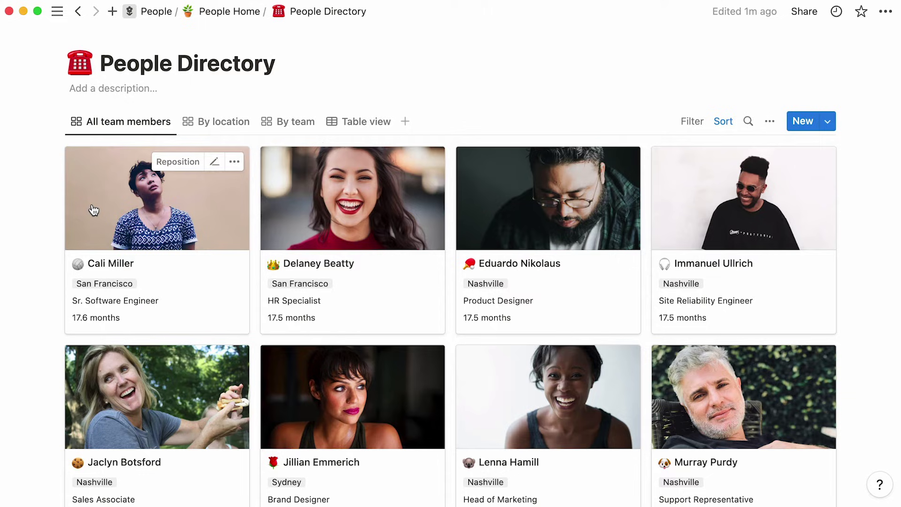
scroll(93, 208, down, 5)
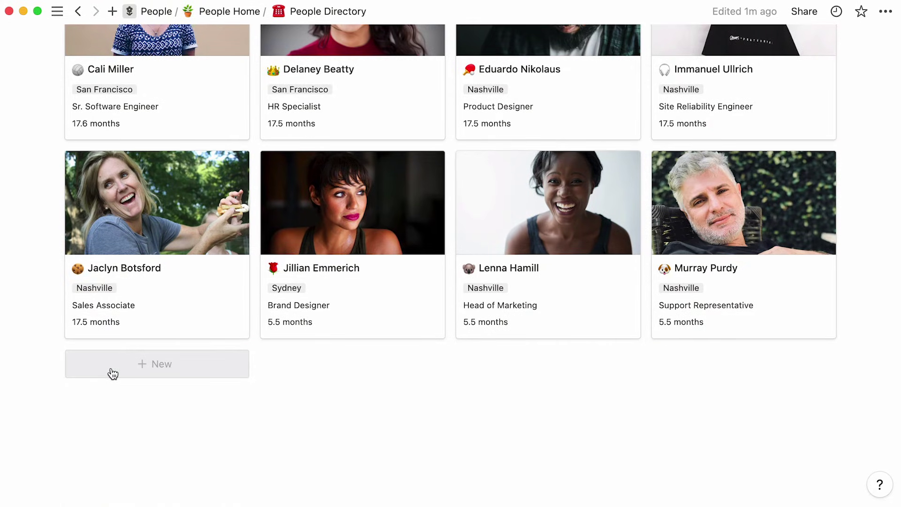
scroll(112, 373, up, 5)
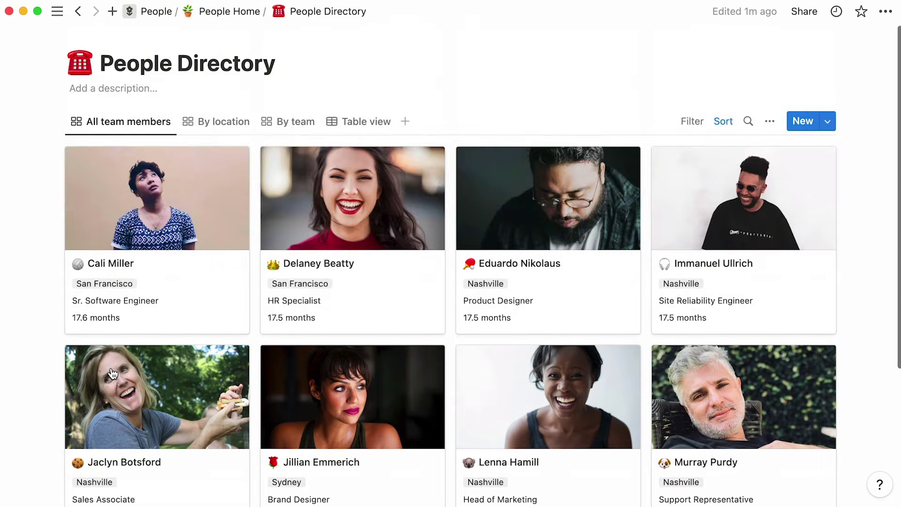
- Add a new team member card and select its placeholder title to rename it Valentino Rossi
click(788, 123)
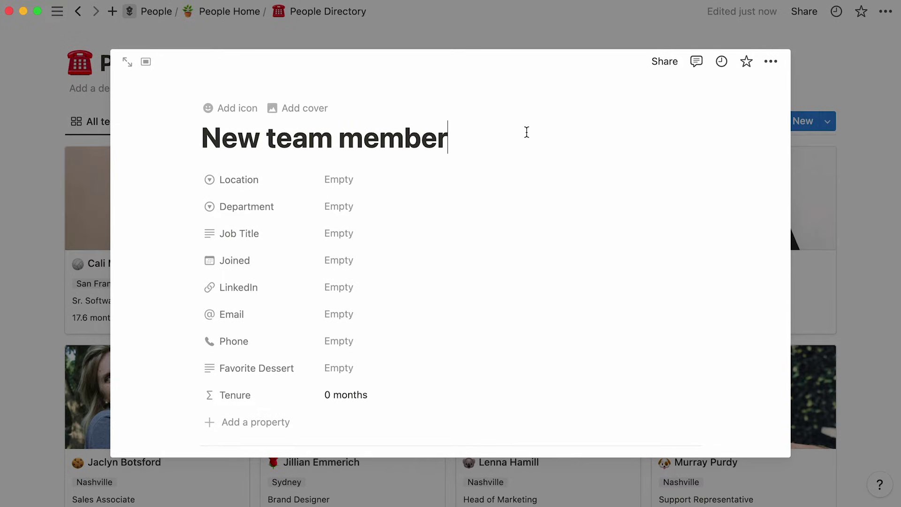
triple_click(527, 133)
text(Valentino)
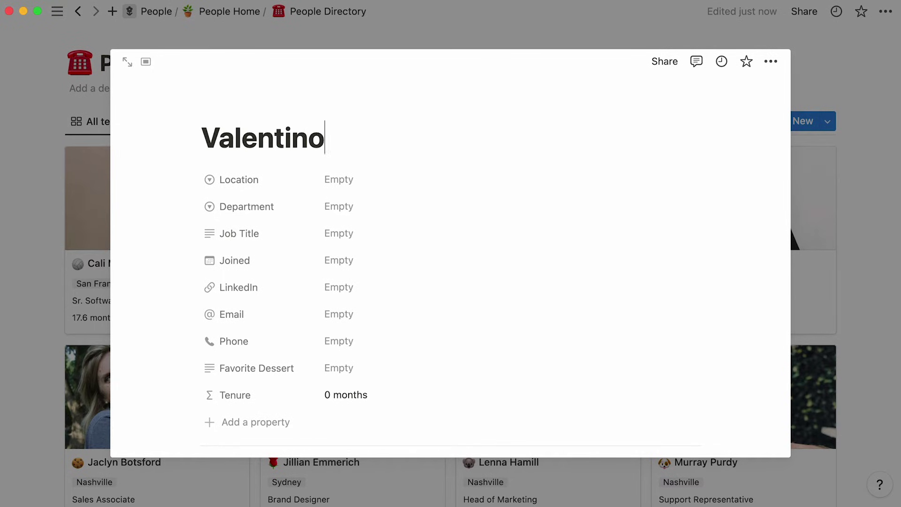
text( Rossi)
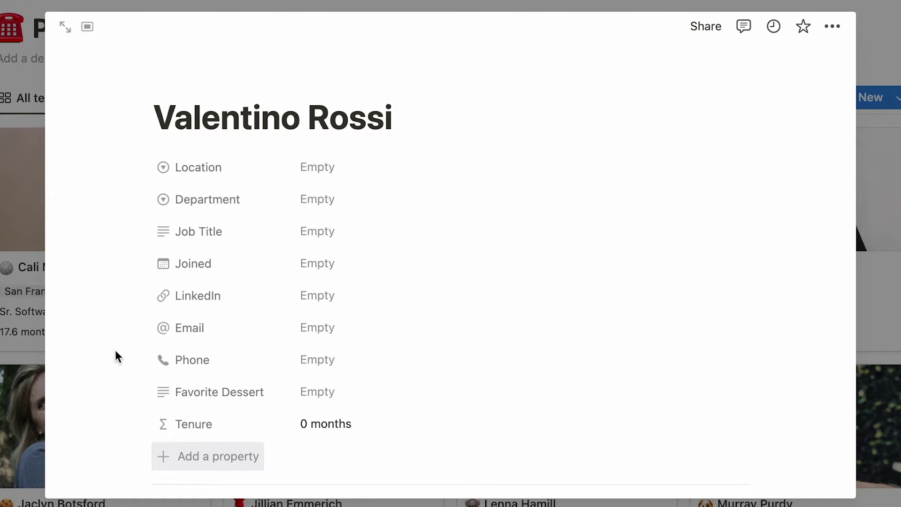
- Set Location to Sydney, Department to Marketing, and enter the SEO Specialist job title
click(329, 169)
click(396, 222)
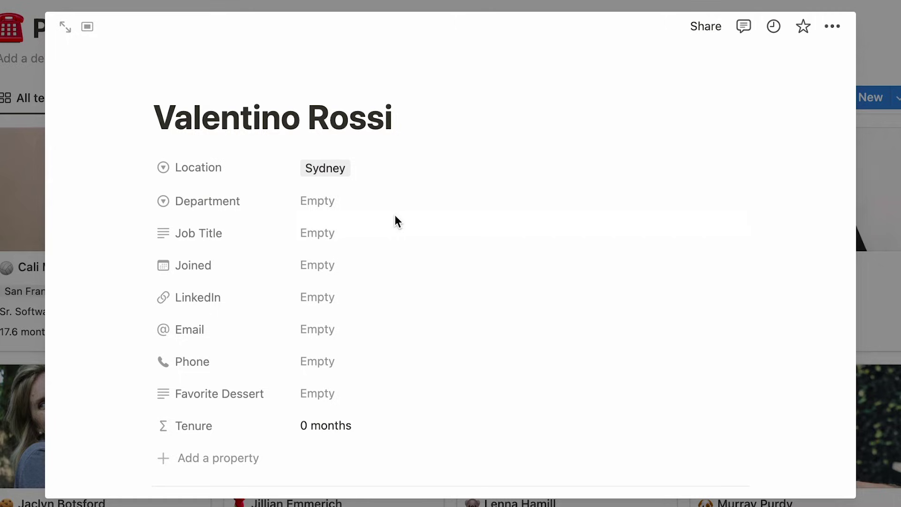
click(396, 200)
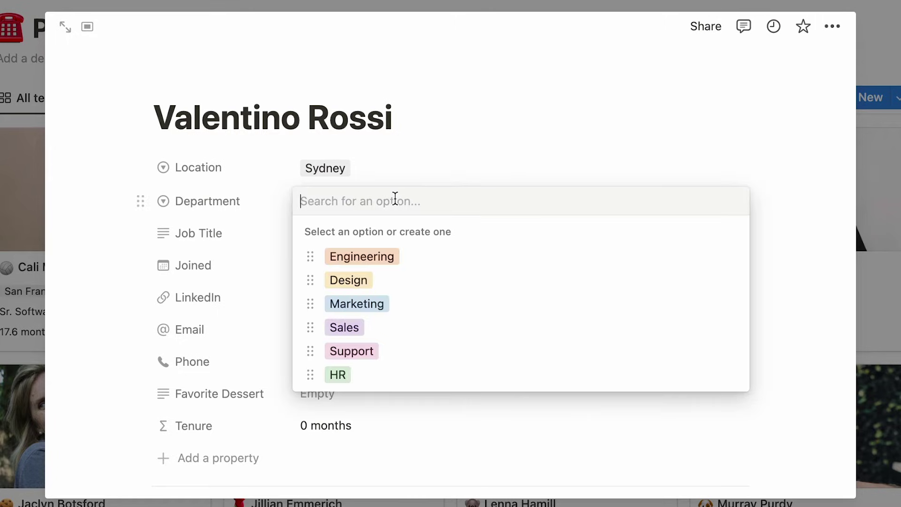
click(437, 307)
click(433, 235)
text(SEO Sp)
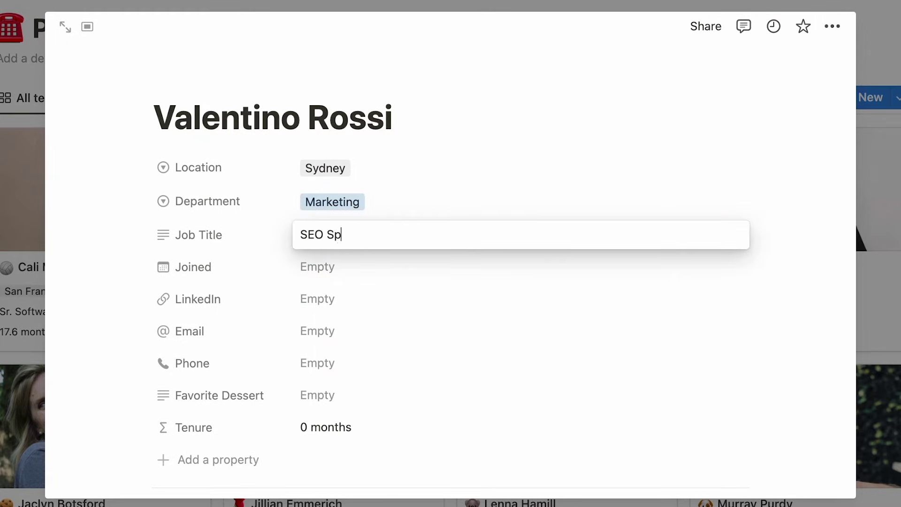
text(ecialist)
- Set the Joined date to January 16, 2023 from the calendar
click(408, 268)
click(474, 145)
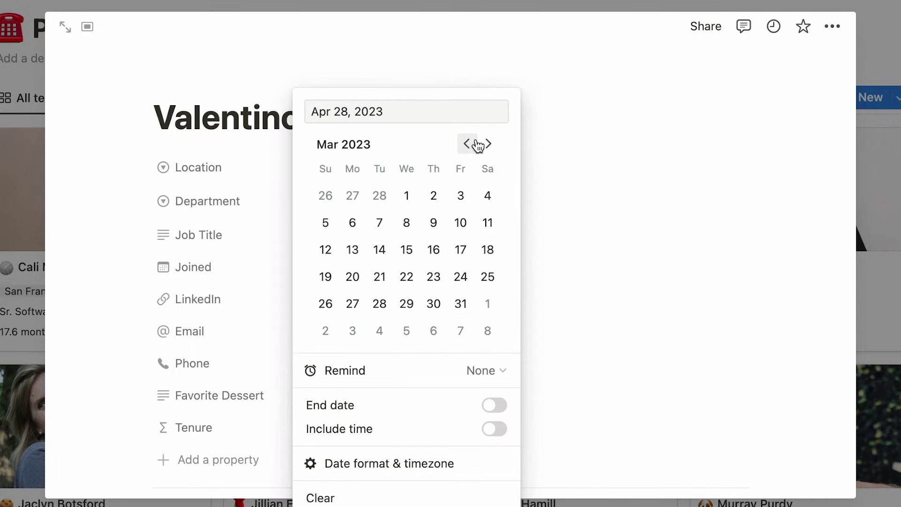
click(468, 145)
click(352, 250)
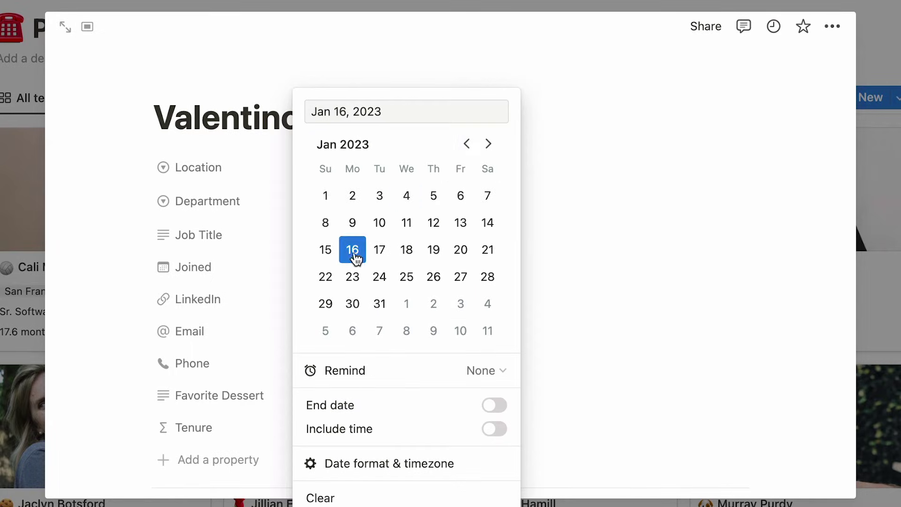
click(271, 311)
- Fill in LinkedIn, email, phone and Rhubarb pie as favourite dessert
click(304, 302)
text(linkedin.com/valentino-rossi)
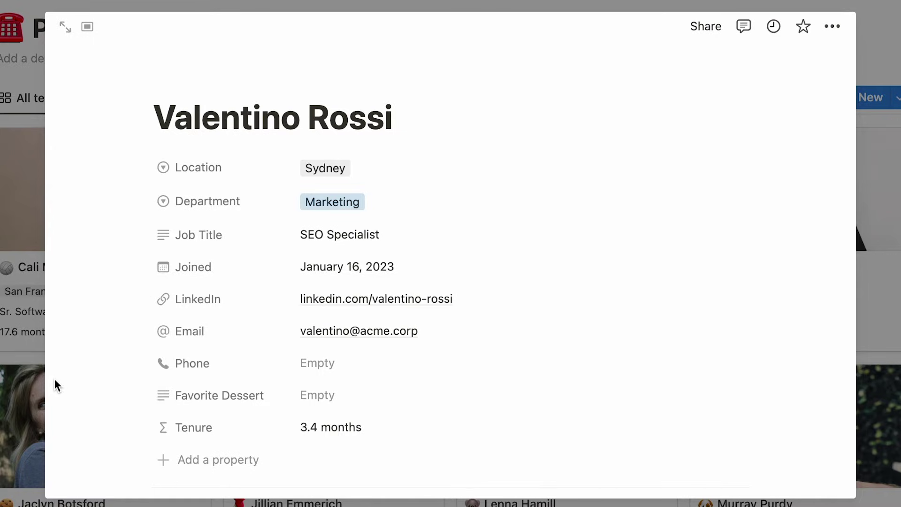
text(Rh)
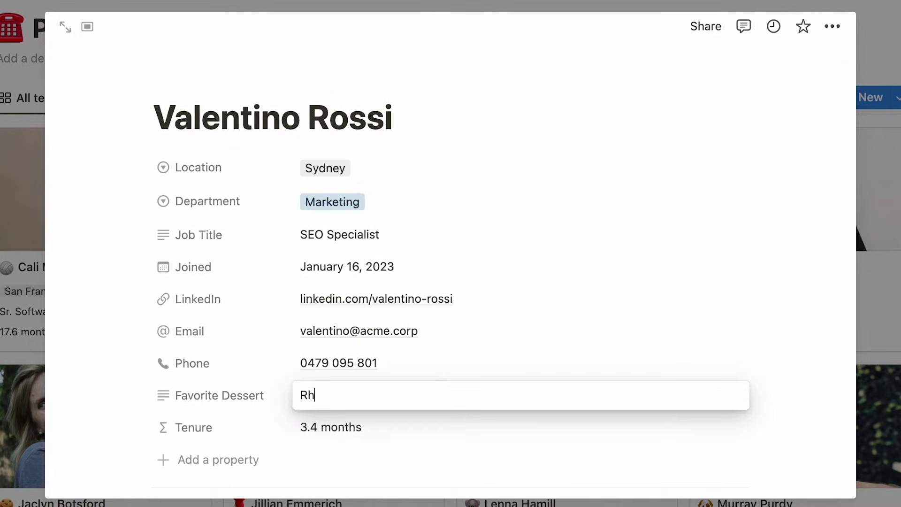
text(ubarb pie)
key(Return)
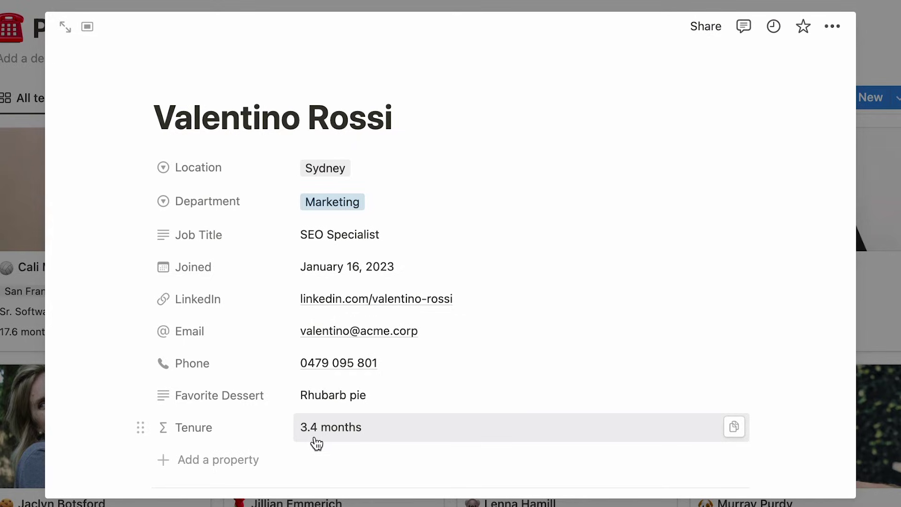
- Add a Files & media property, delete it again, and close Valentino Rossi's page
click(247, 477)
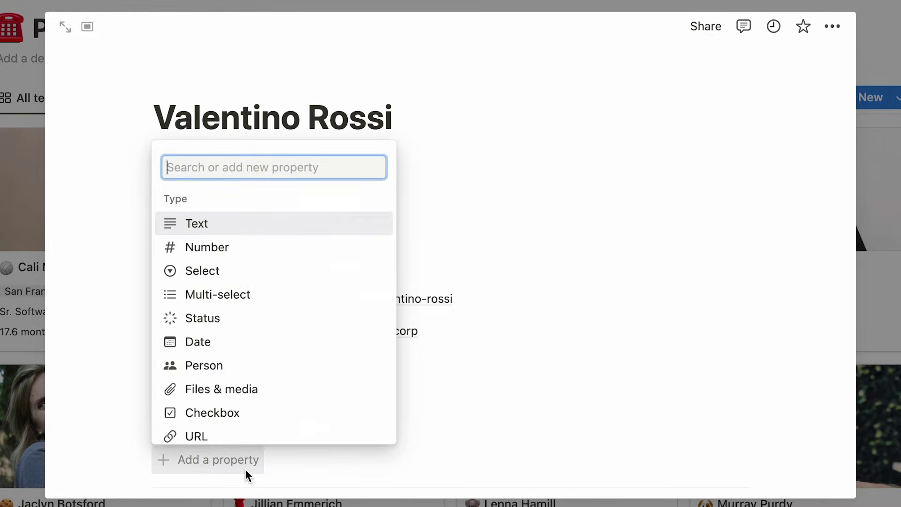
click(315, 392)
click(308, 430)
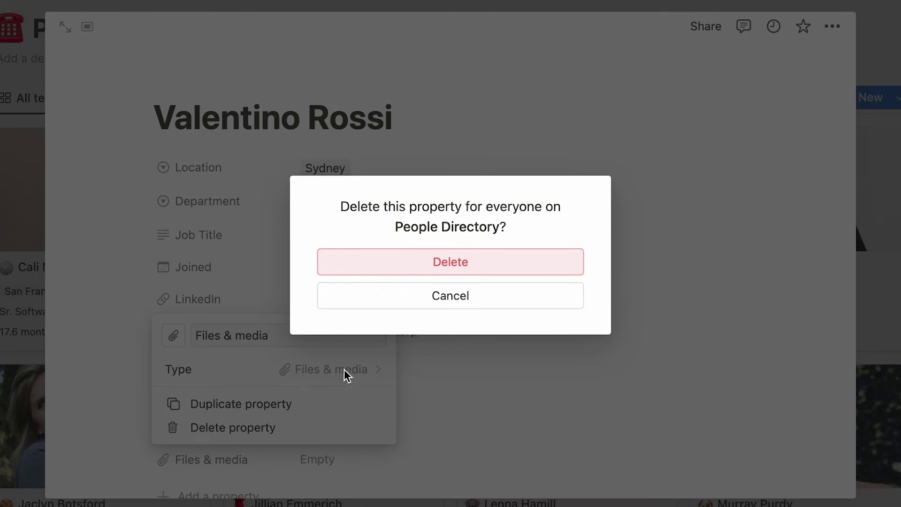
click(420, 267)
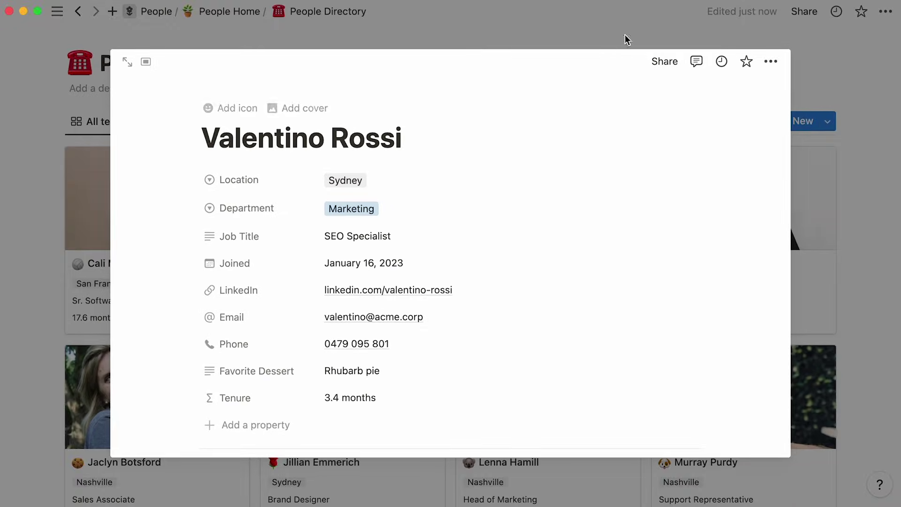
click(634, 26)
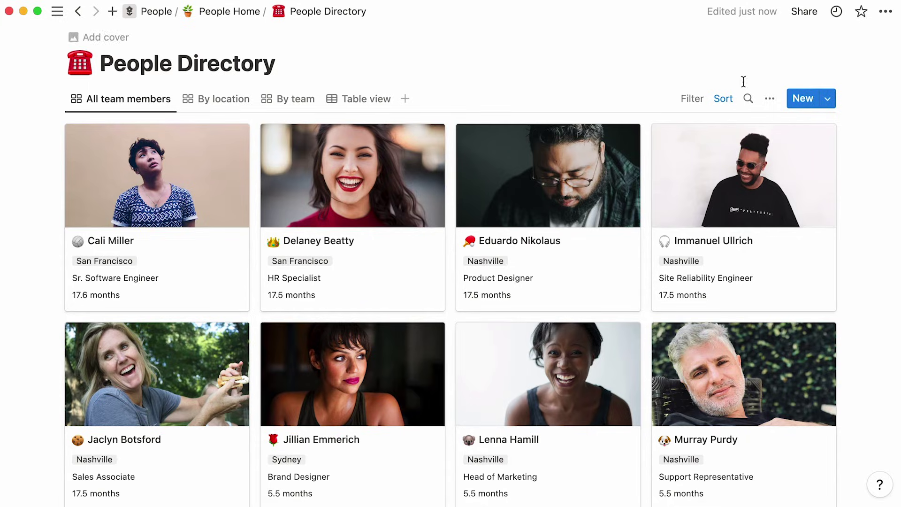
- In the All team members layout settings, keep Page content as the card preview
click(762, 106)
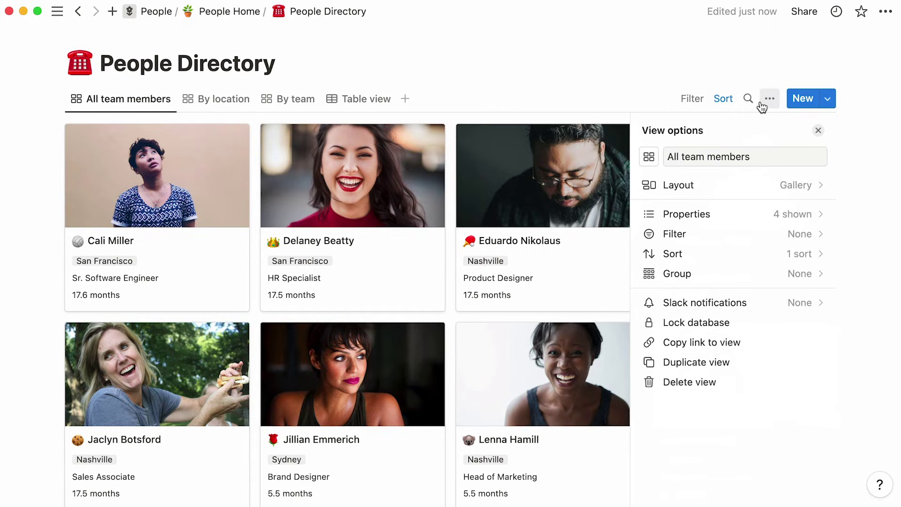
click(728, 186)
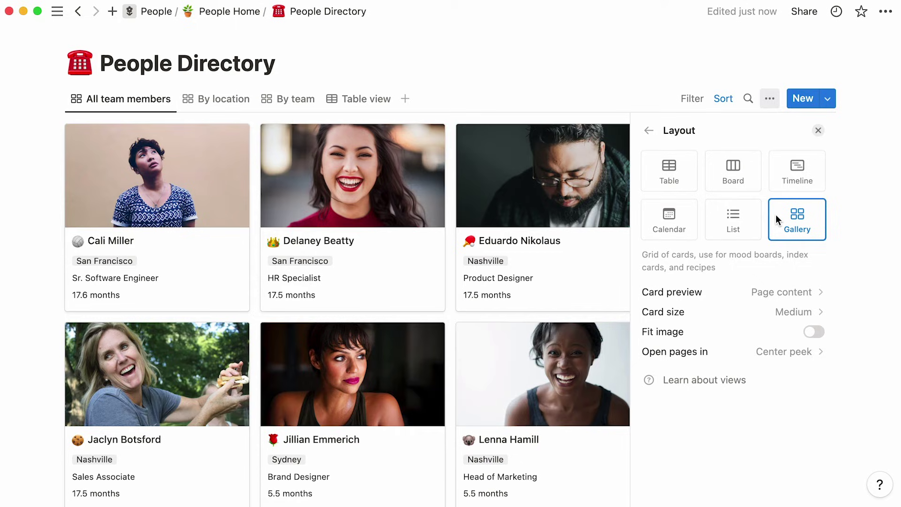
click(730, 289)
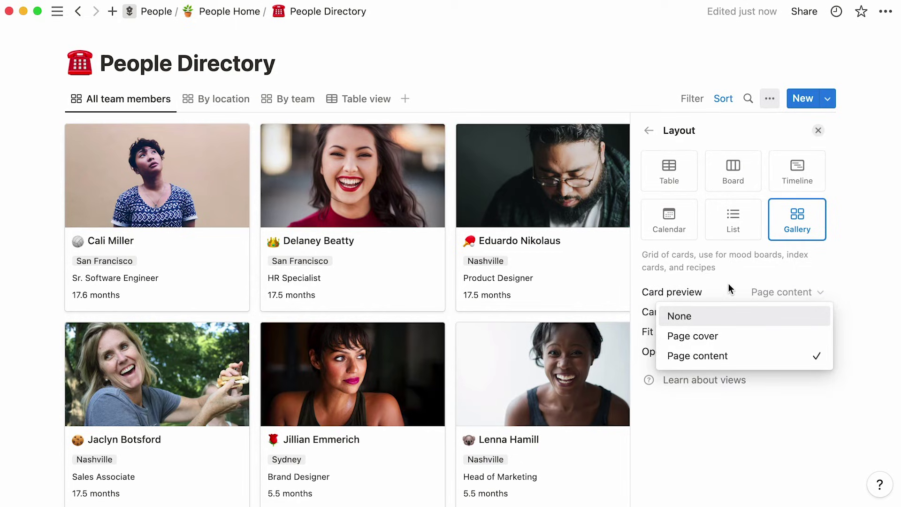
click(754, 357)
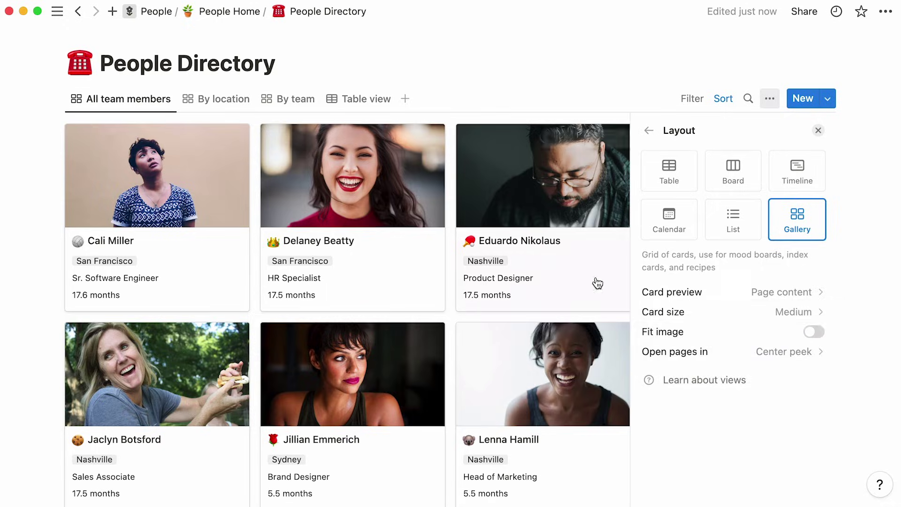
click(411, 204)
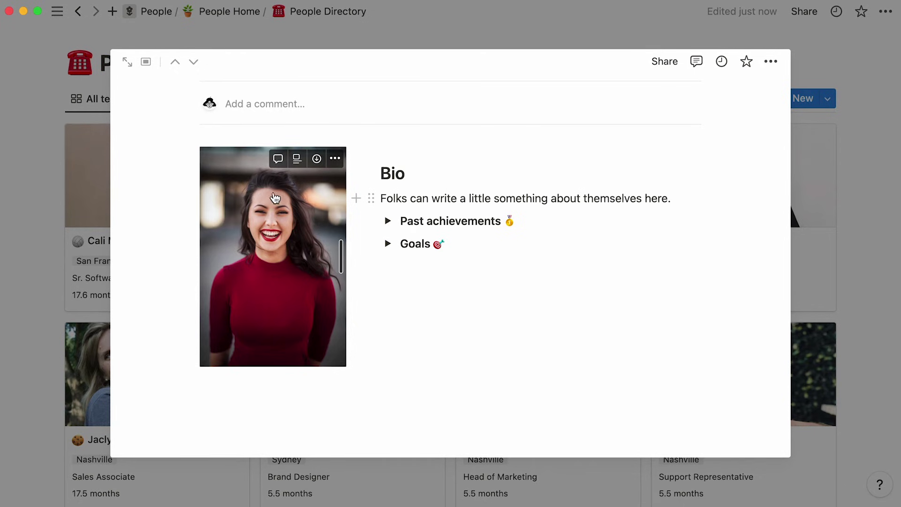
click(46, 276)
scroll(45, 277, down, 5)
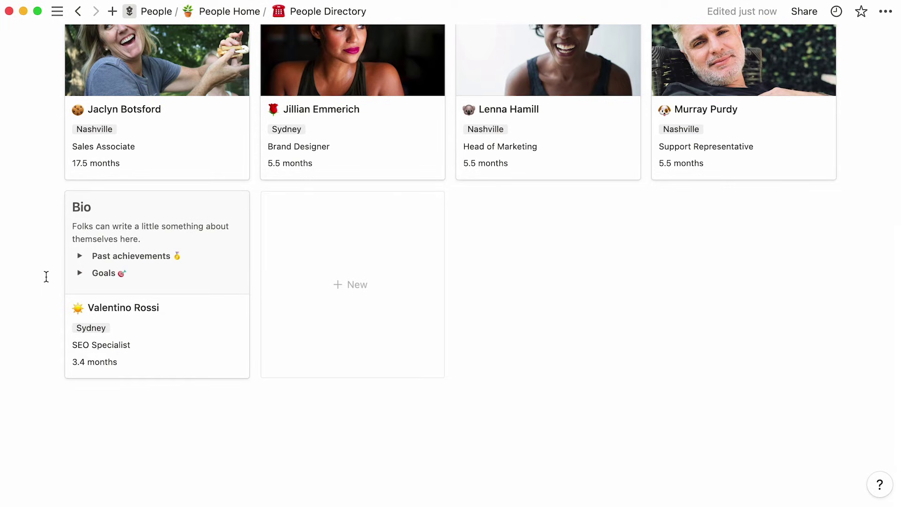
mouse_move(157, 240)
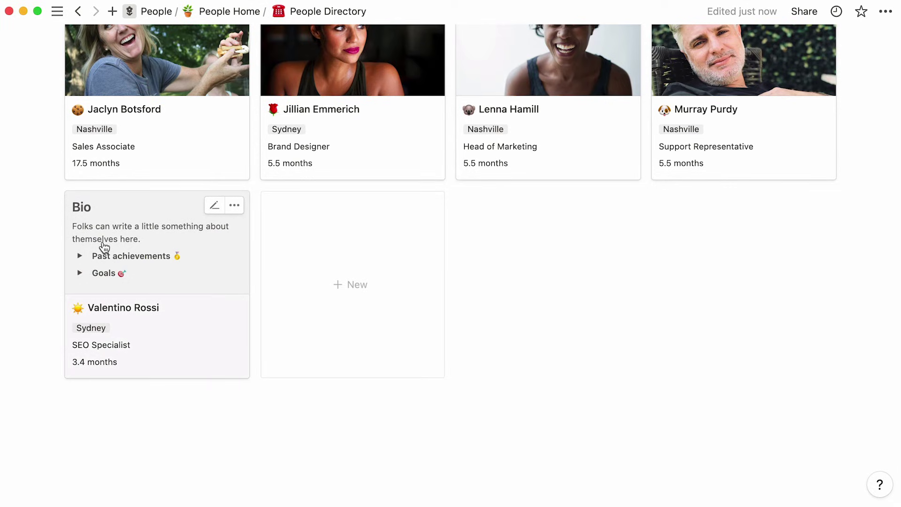
scroll(104, 247, up, 5)
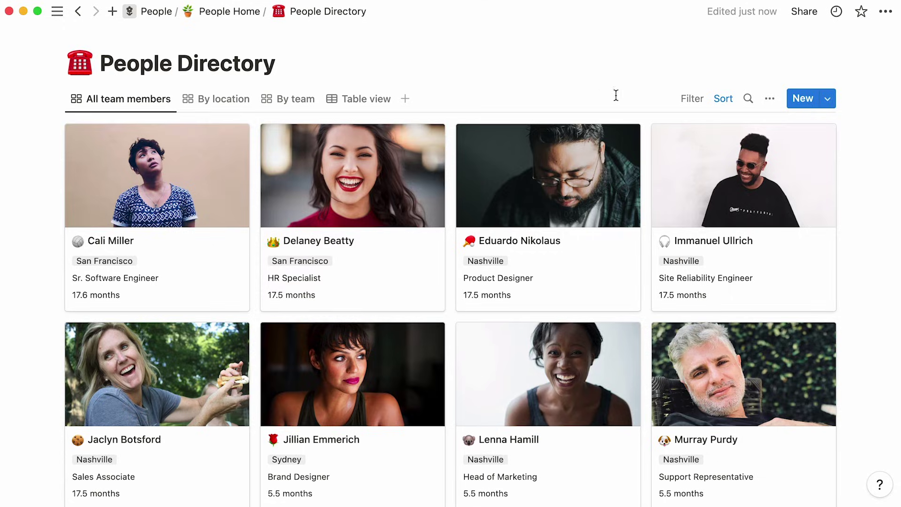
click(770, 99)
click(739, 186)
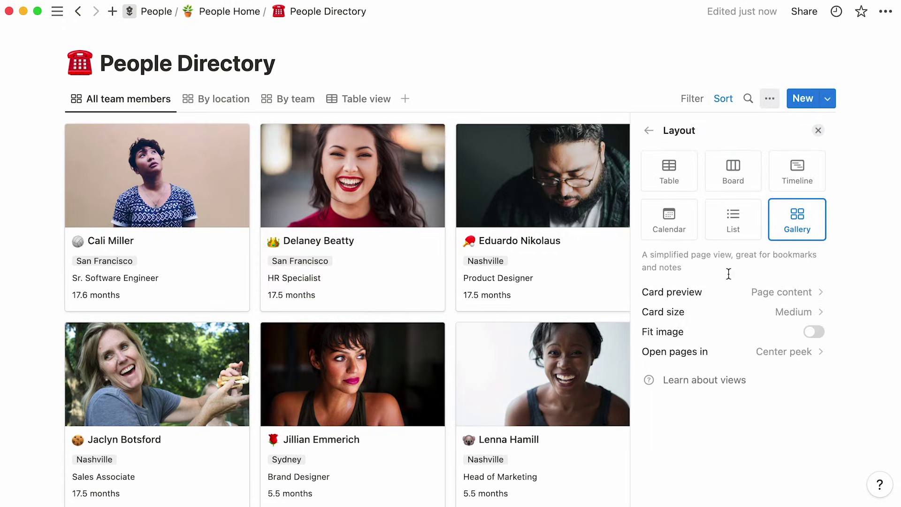
click(726, 288)
click(737, 331)
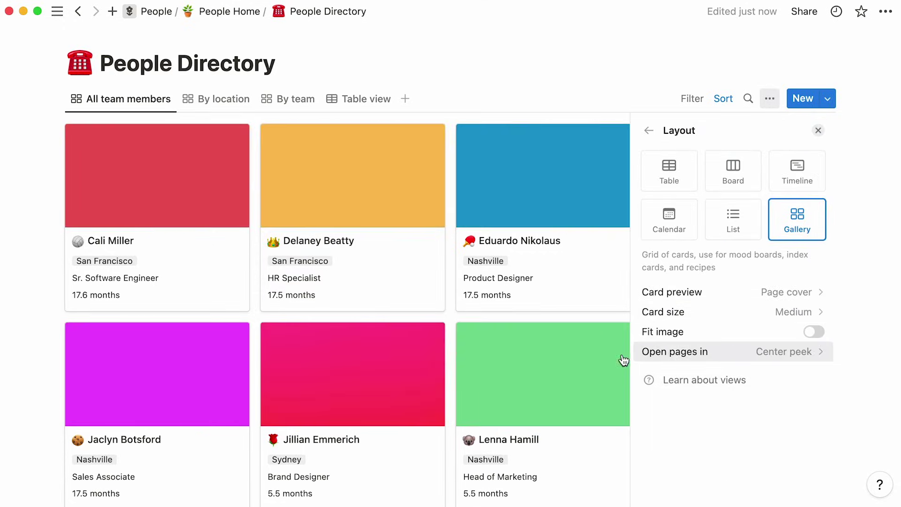
click(606, 360)
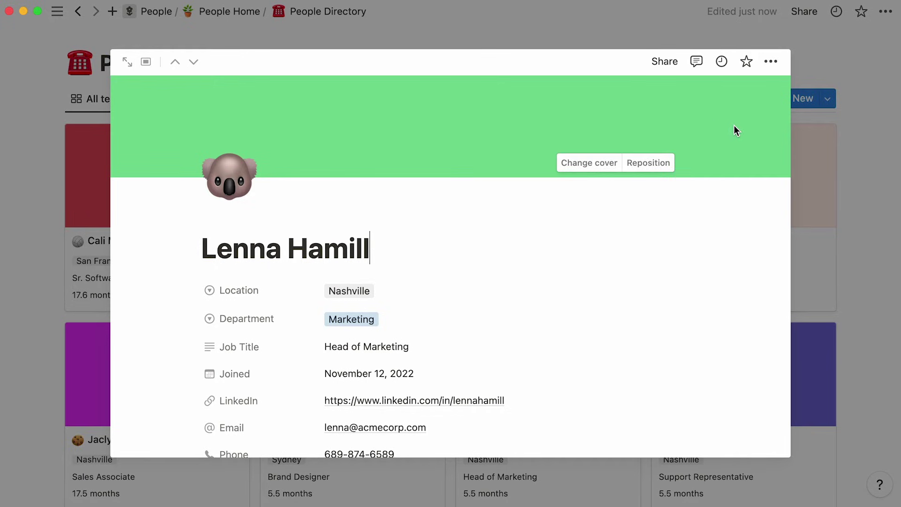
click(811, 158)
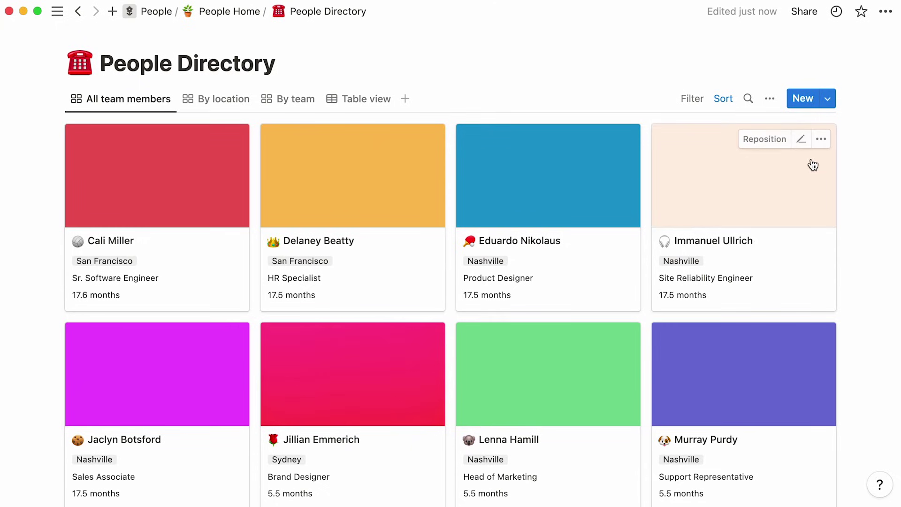
- Set the card preview to None, then reopen the preview choices for Page content
click(772, 101)
click(723, 183)
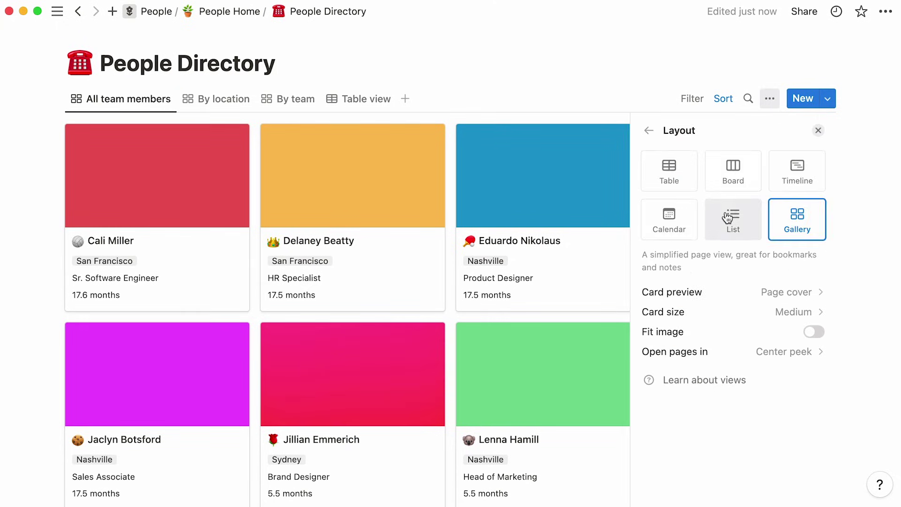
click(726, 292)
click(736, 316)
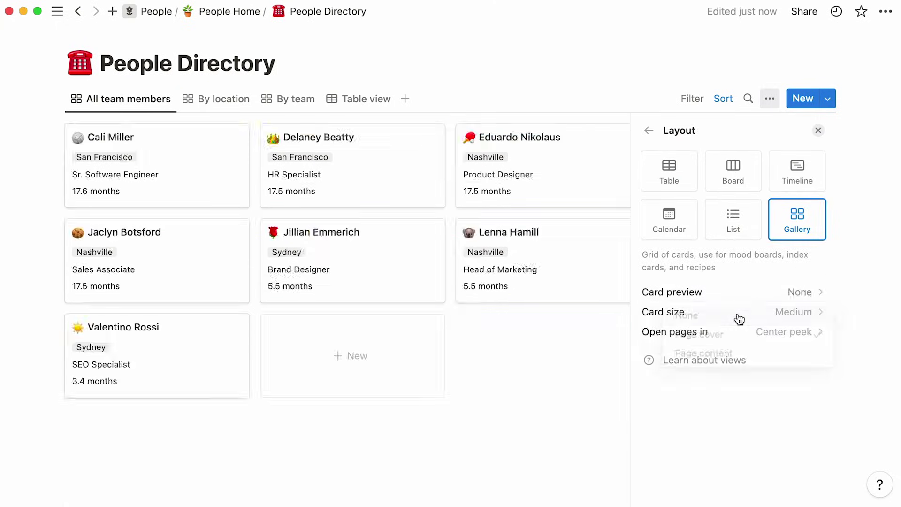
click(752, 292)
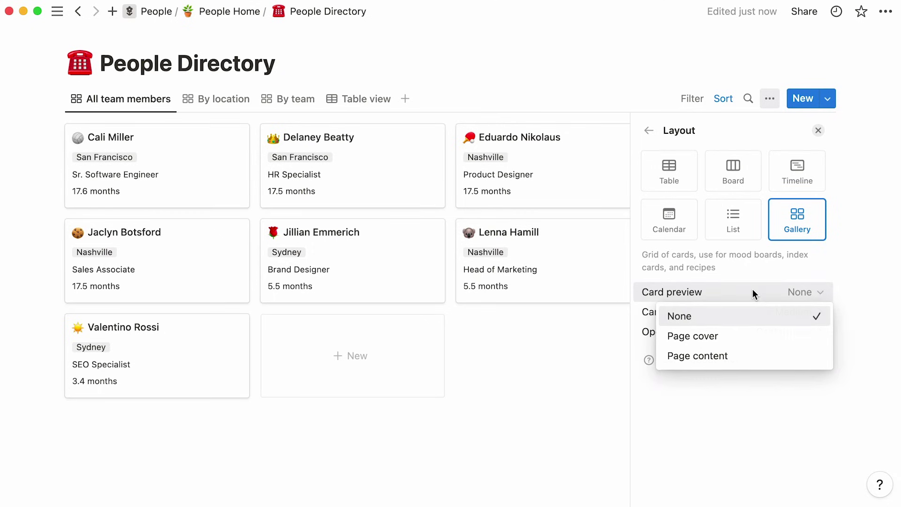
click(761, 356)
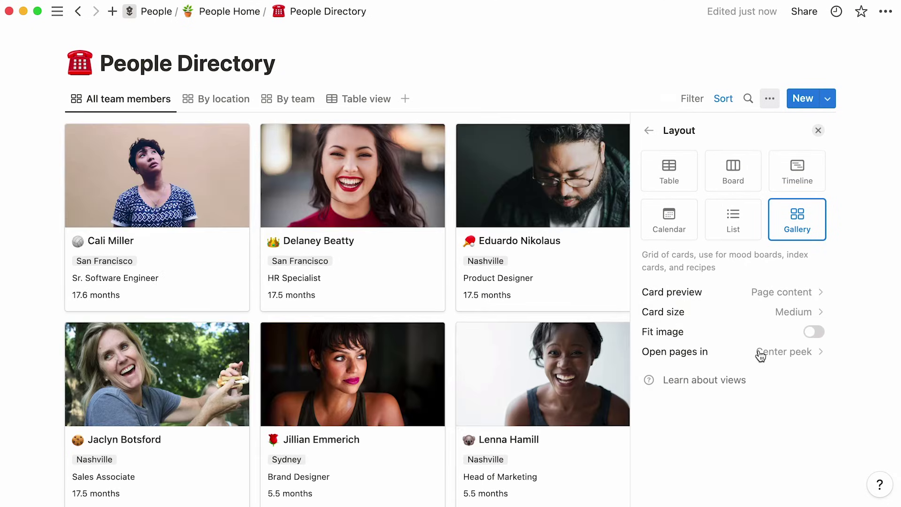
click(753, 313)
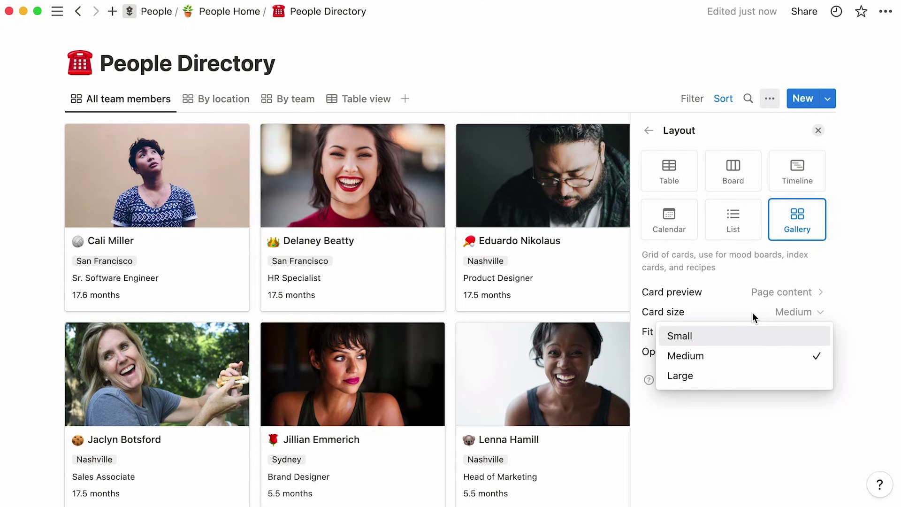
click(757, 335)
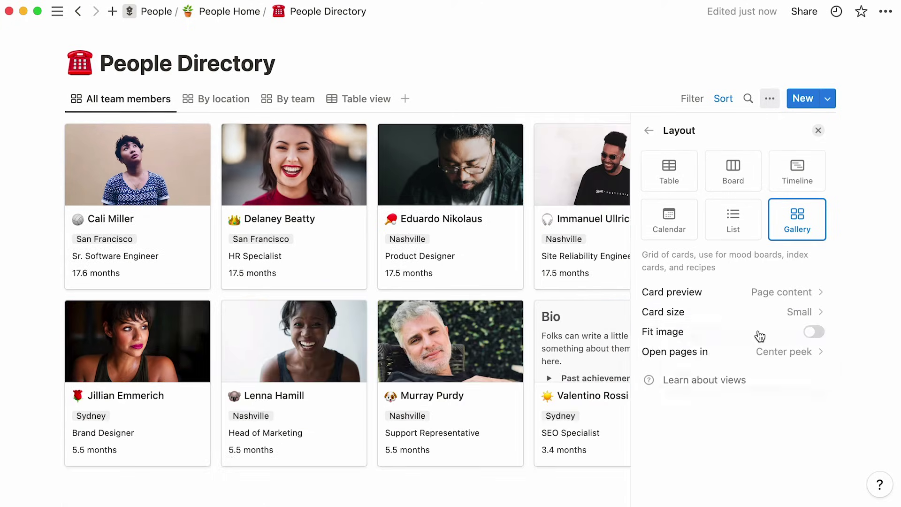
click(762, 317)
click(761, 354)
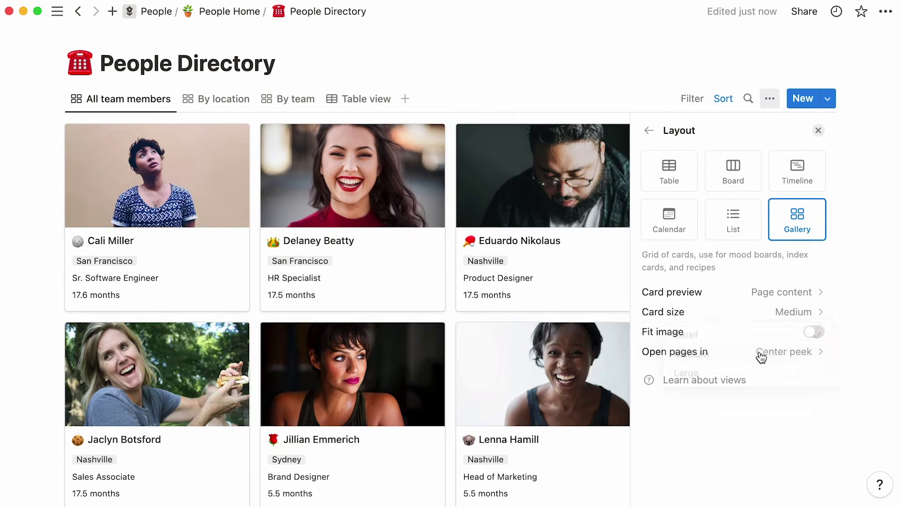
click(758, 320)
click(759, 376)
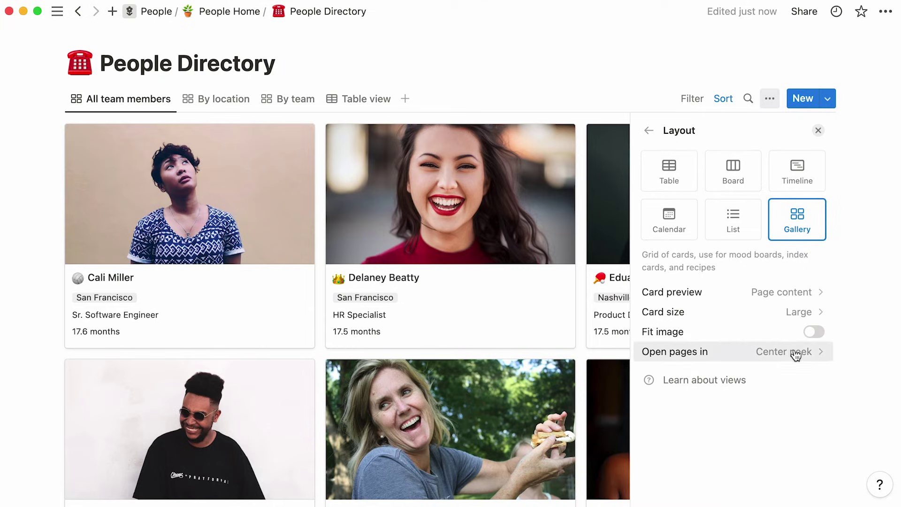
click(814, 332)
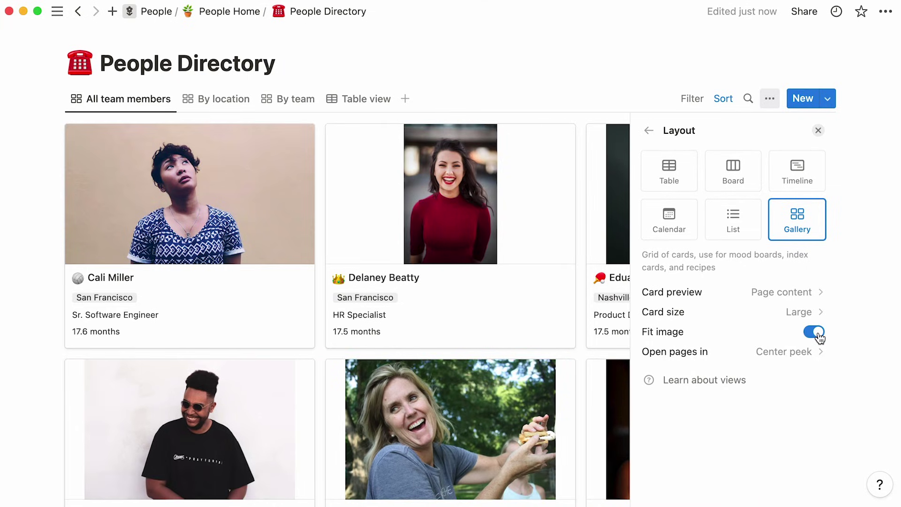
click(815, 332)
click(765, 313)
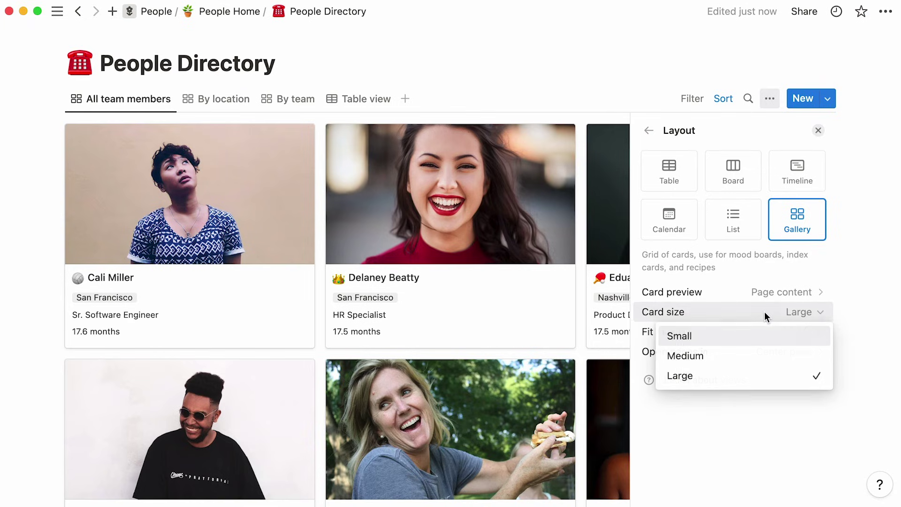
click(759, 354)
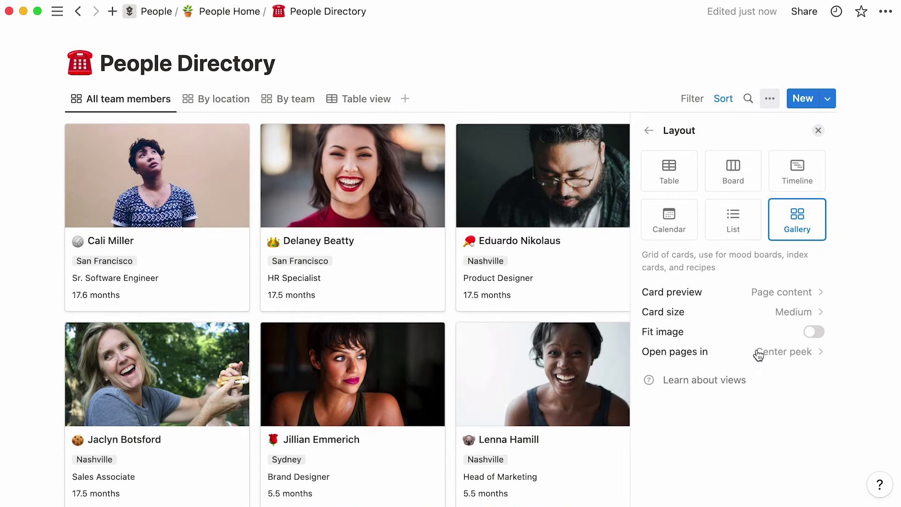
click(758, 354)
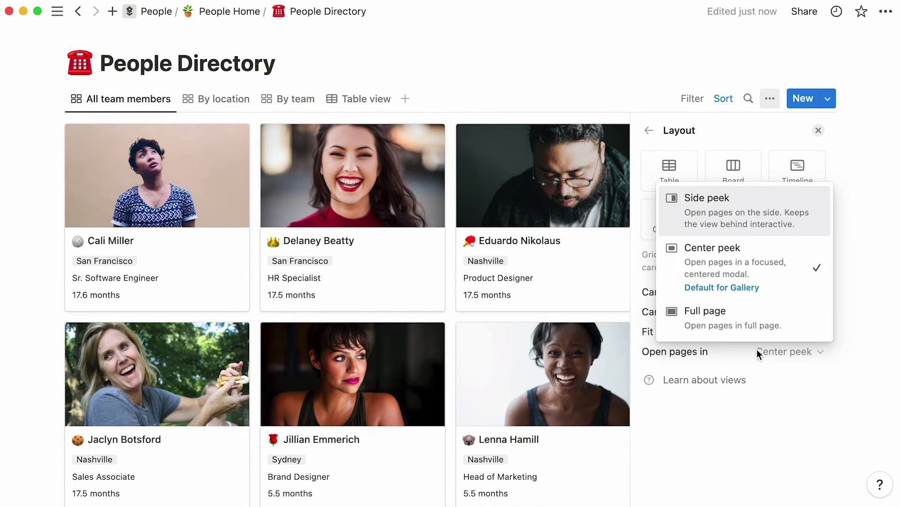
click(811, 222)
click(614, 221)
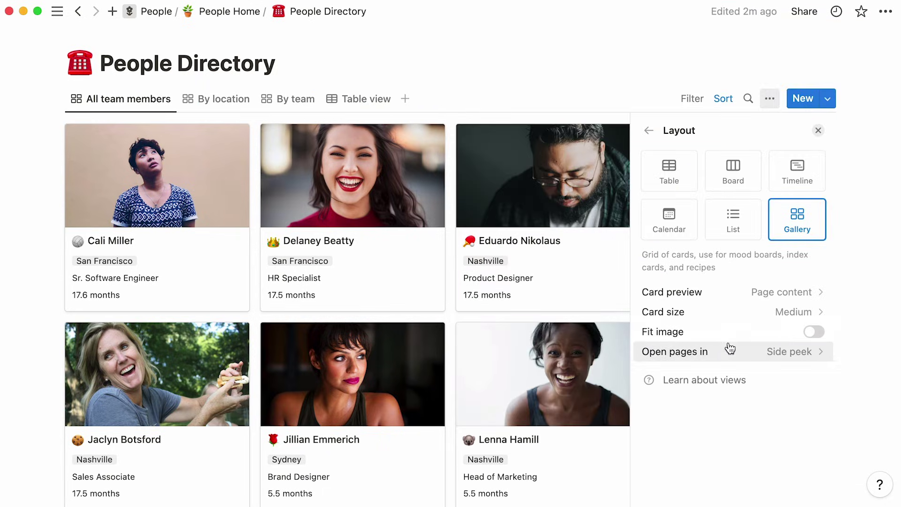
click(730, 349)
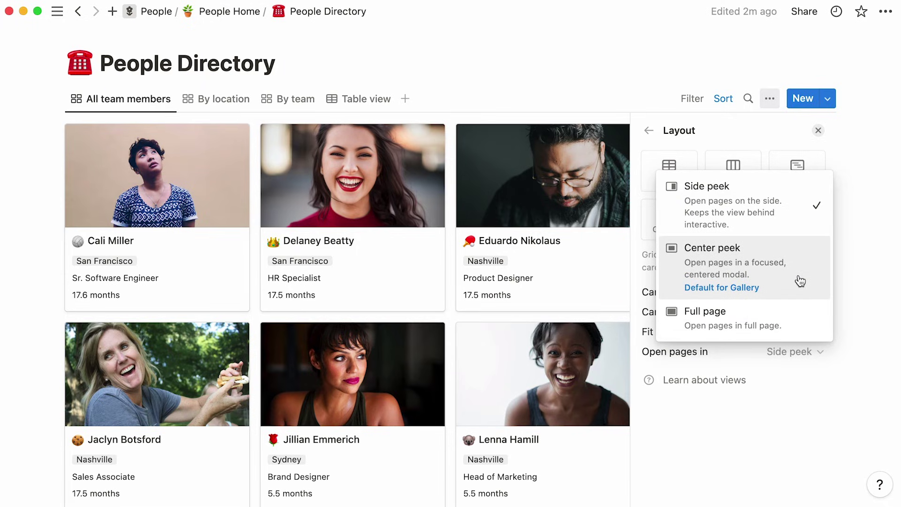
click(764, 299)
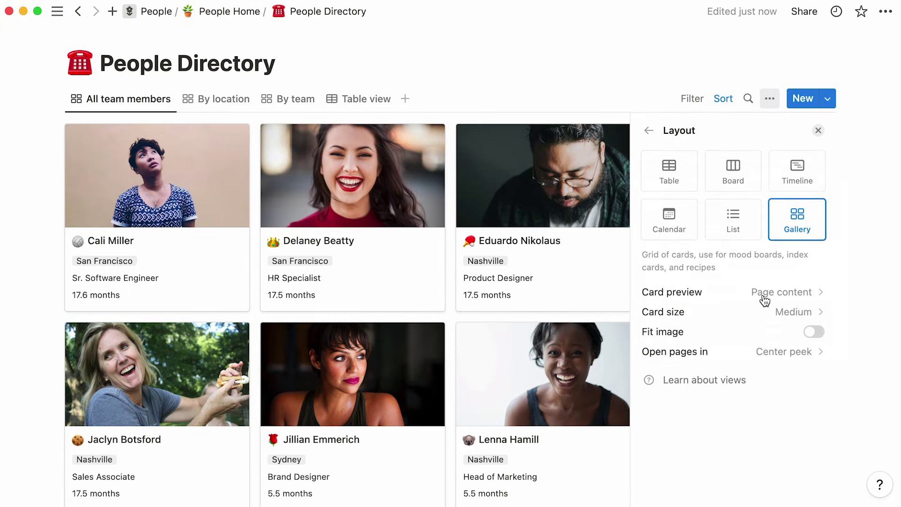
click(402, 356)
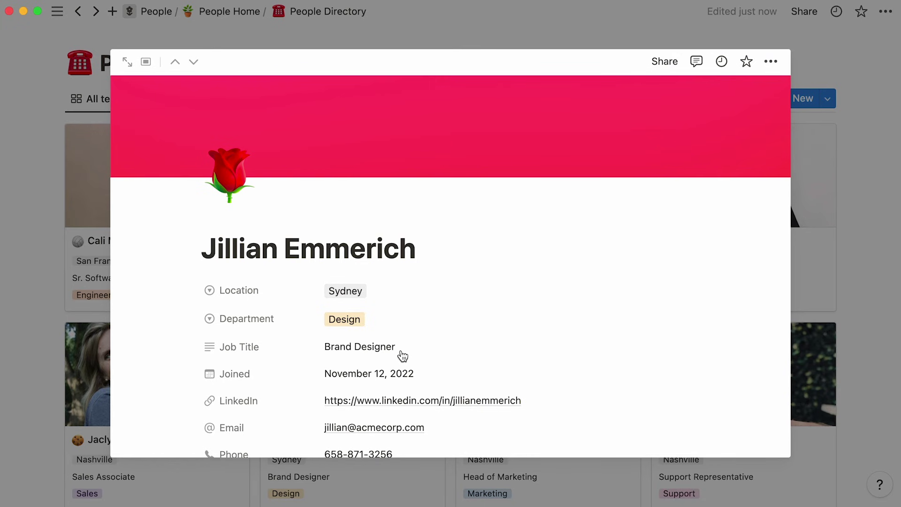
key(Escape)
click(718, 353)
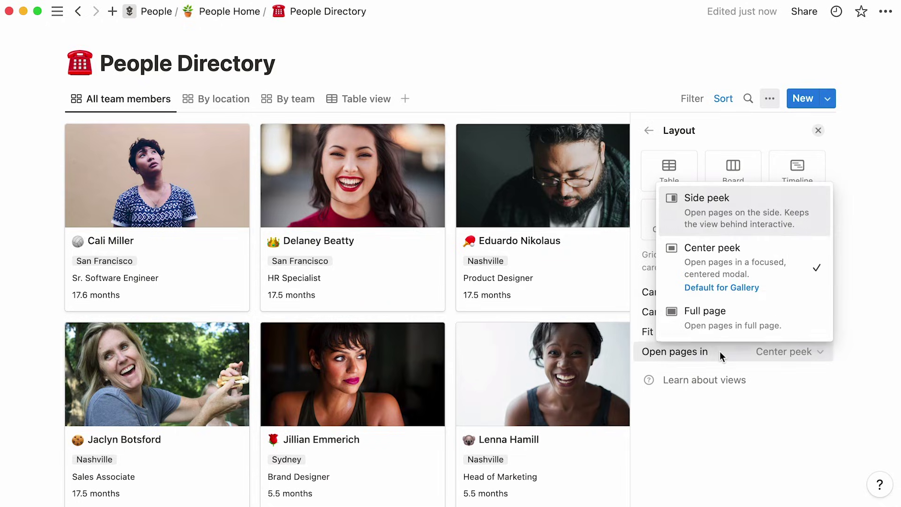
click(771, 312)
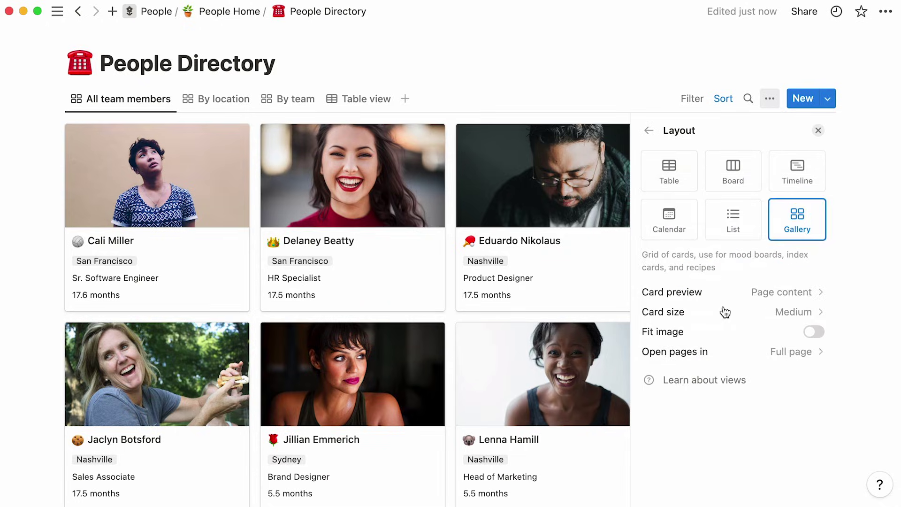
click(203, 346)
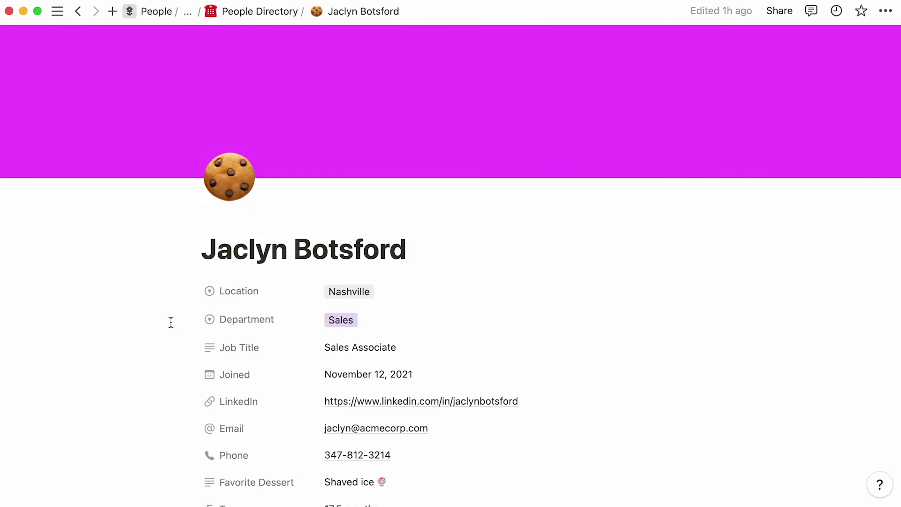
click(268, 19)
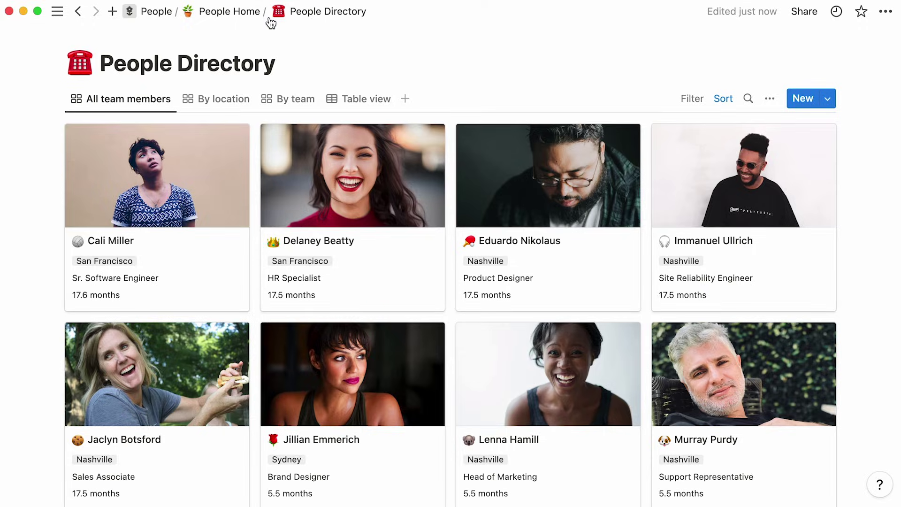
- Show Department and hide Tenure on the cards, glancing at the Joined property's settings
click(769, 104)
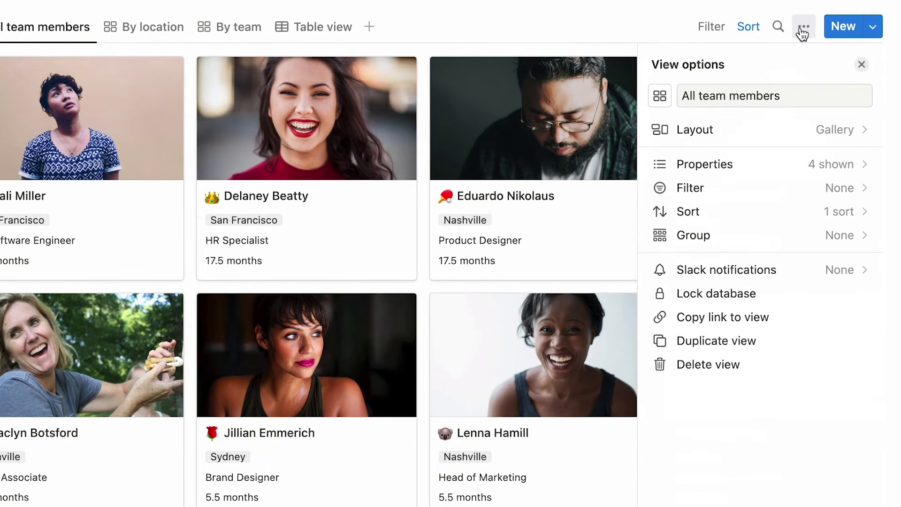
click(773, 157)
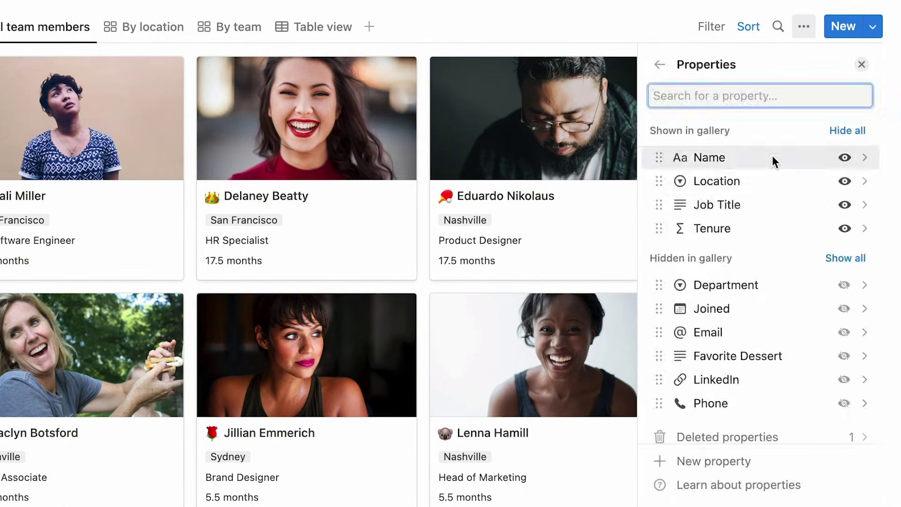
click(843, 285)
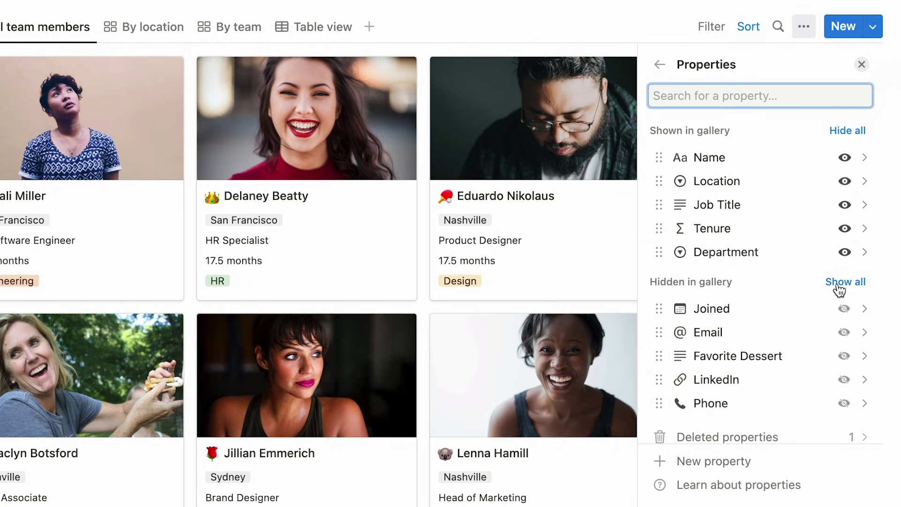
click(845, 229)
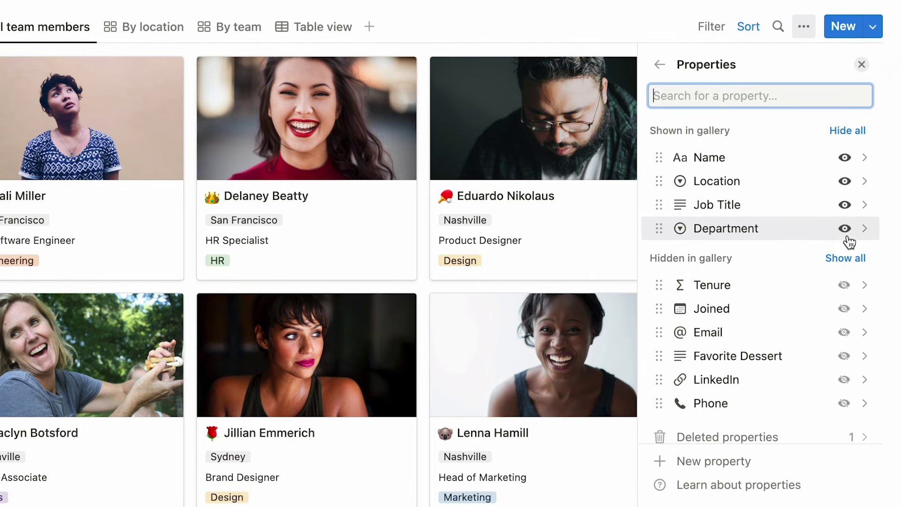
click(665, 310)
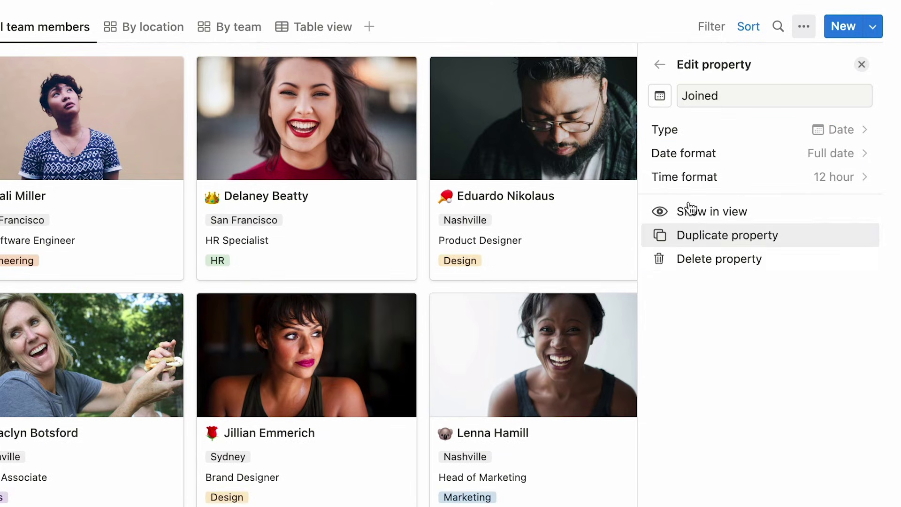
click(661, 65)
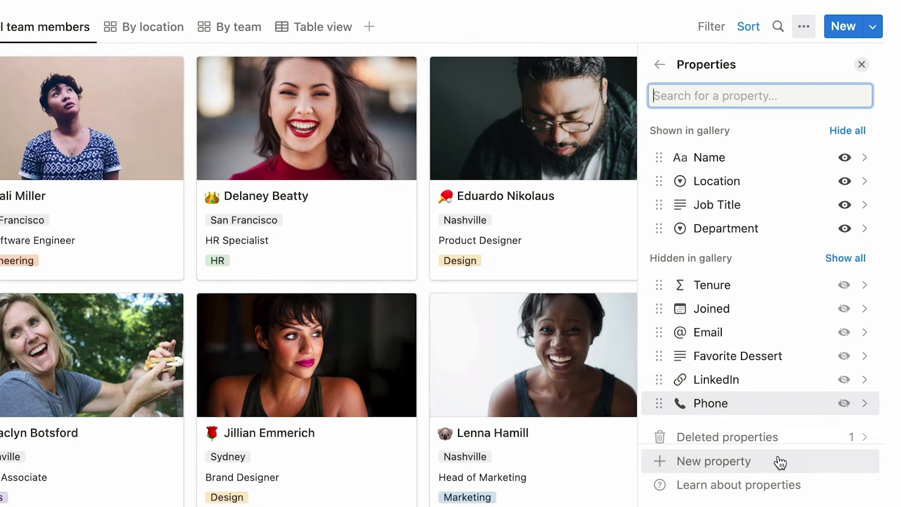
click(661, 65)
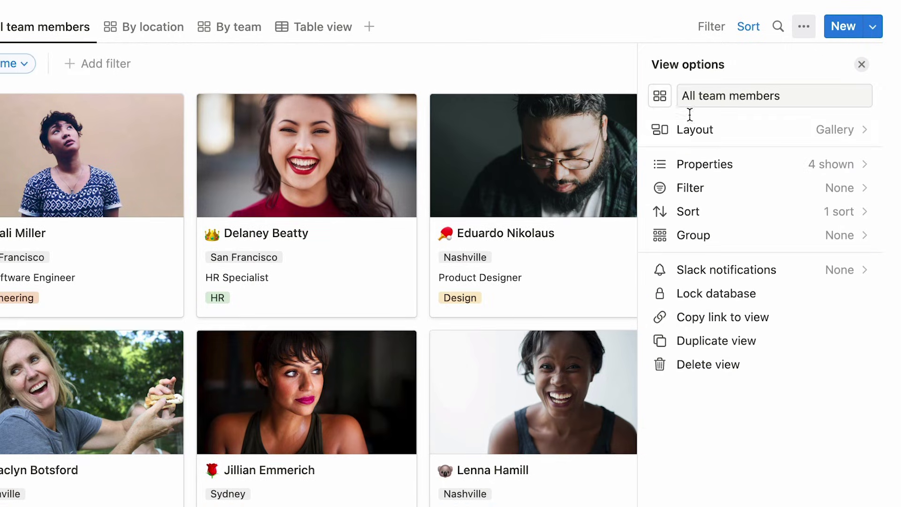
click(730, 191)
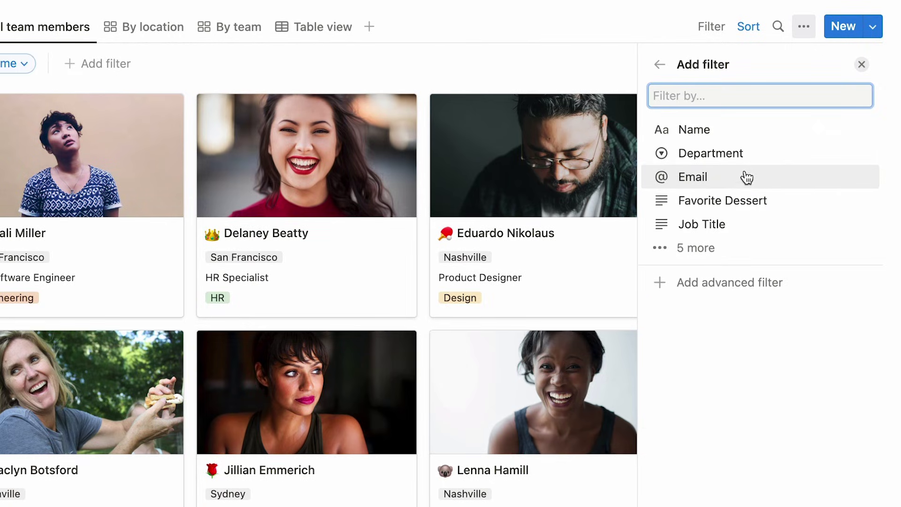
click(771, 155)
click(760, 182)
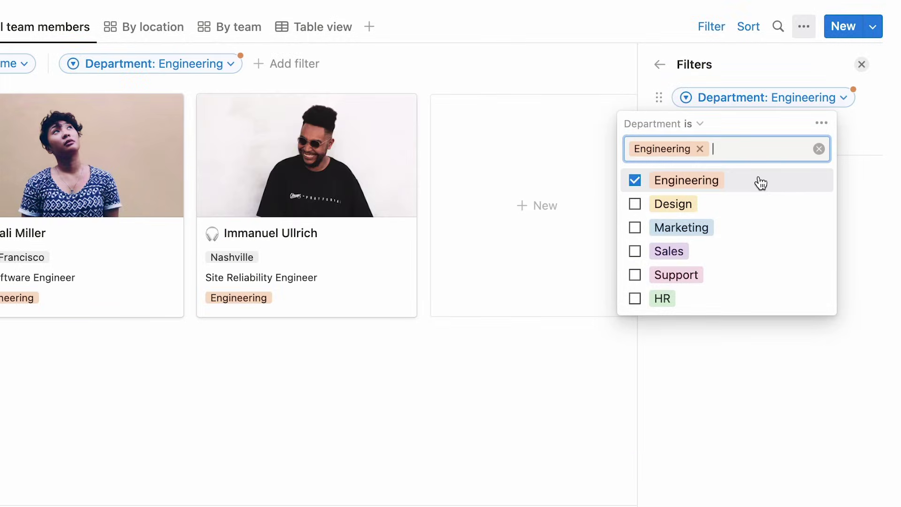
click(860, 256)
click(807, 199)
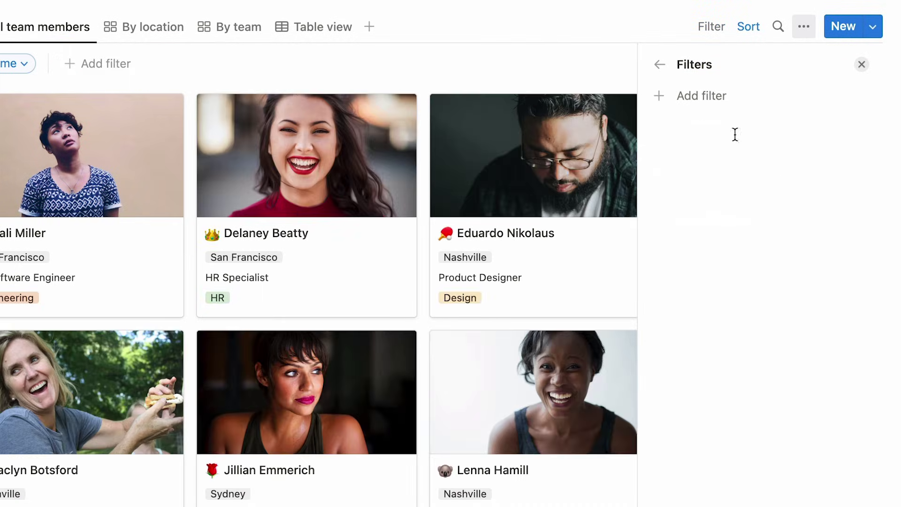
click(660, 65)
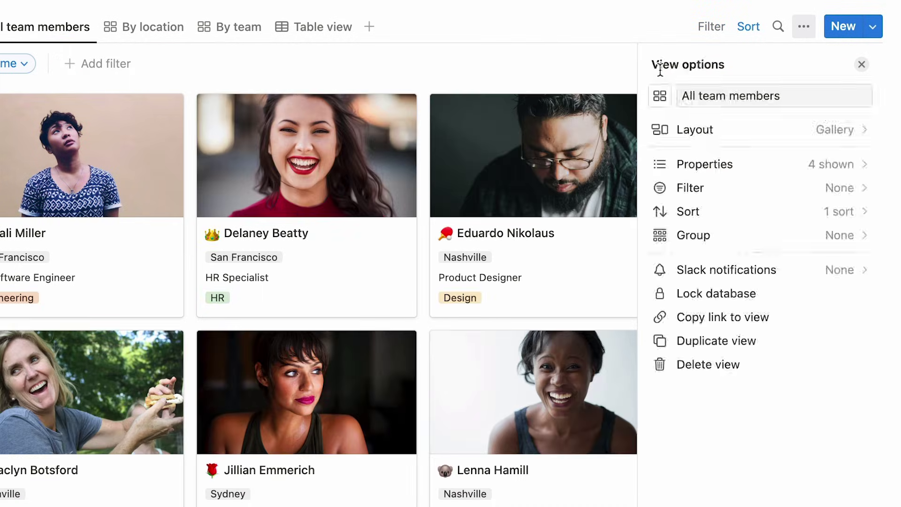
click(742, 209)
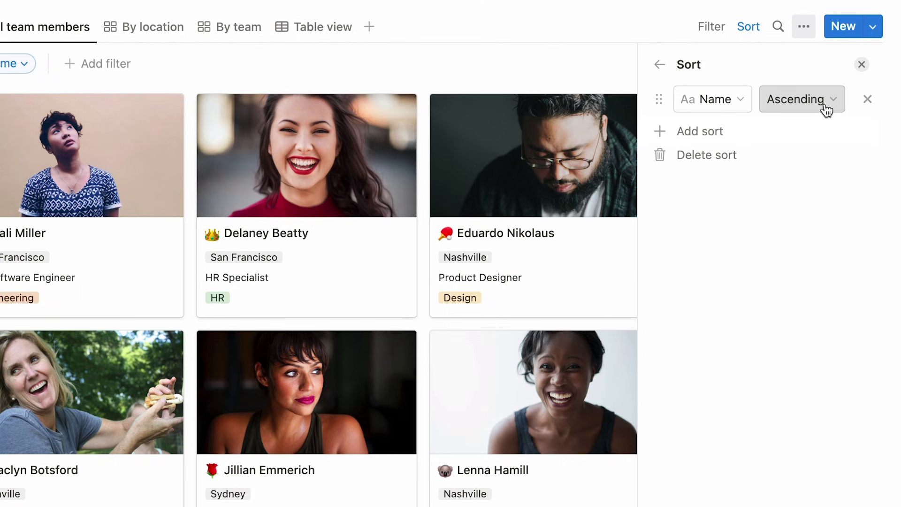
click(661, 65)
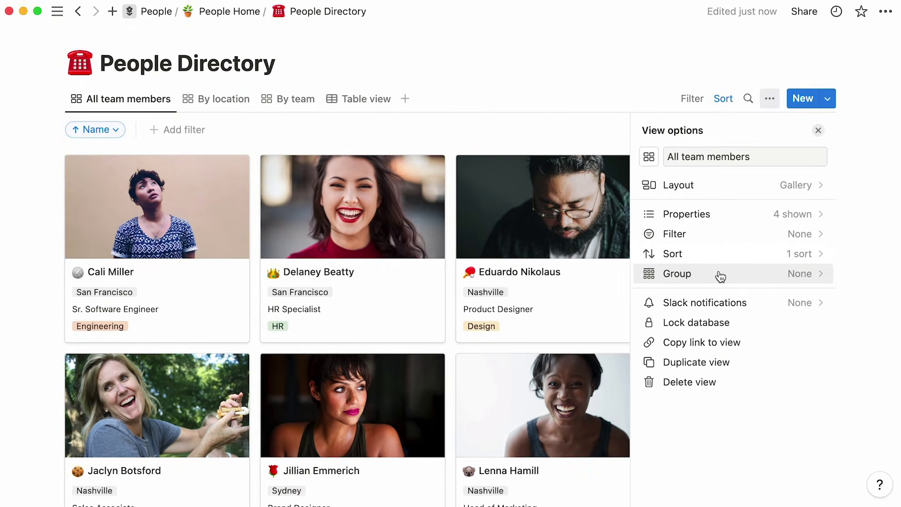
- Review the By location view's grouping, then switch to the By team view
click(240, 106)
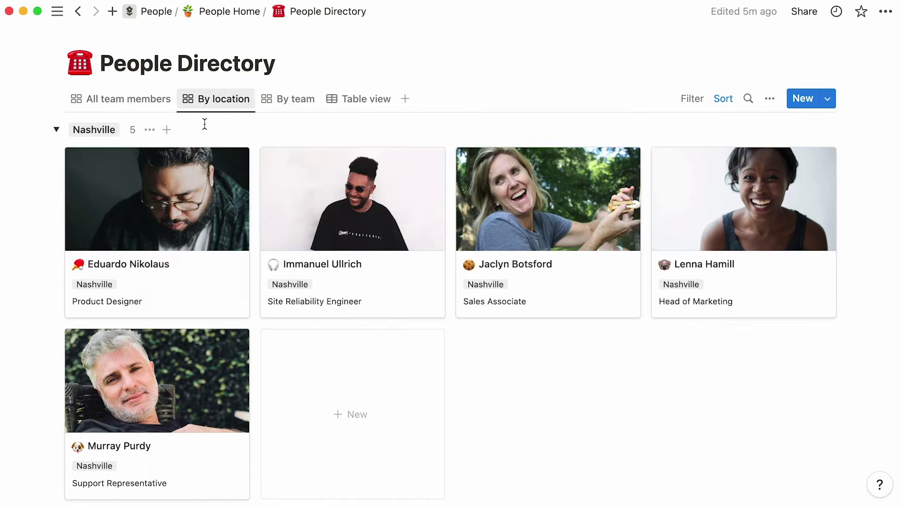
scroll(29, 225, down, 3)
scroll(29, 224, down, 1)
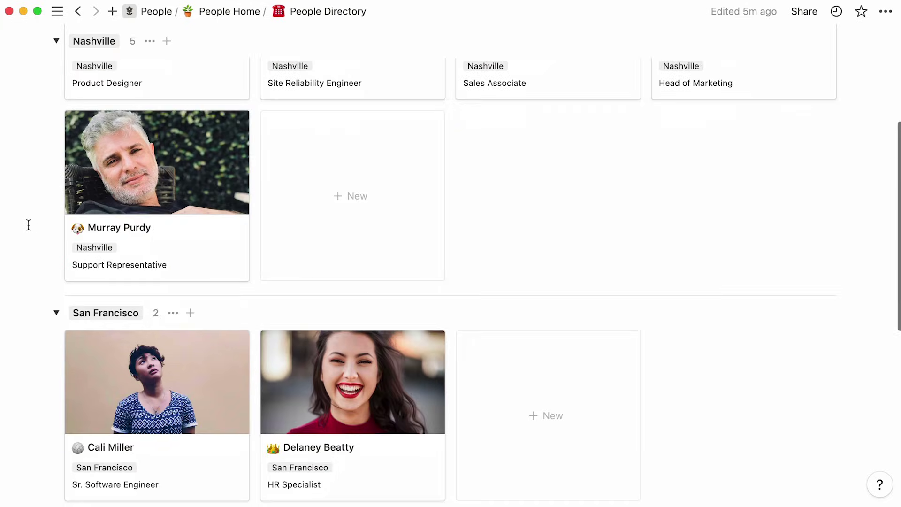
scroll(28, 225, down, 3)
scroll(28, 224, down, 1)
scroll(28, 225, up, 5)
scroll(29, 225, up, 3)
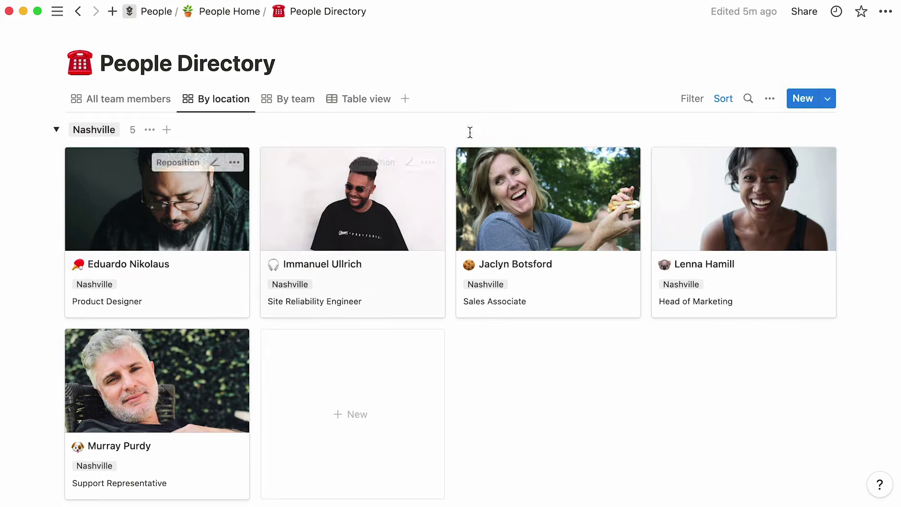
click(769, 99)
click(732, 274)
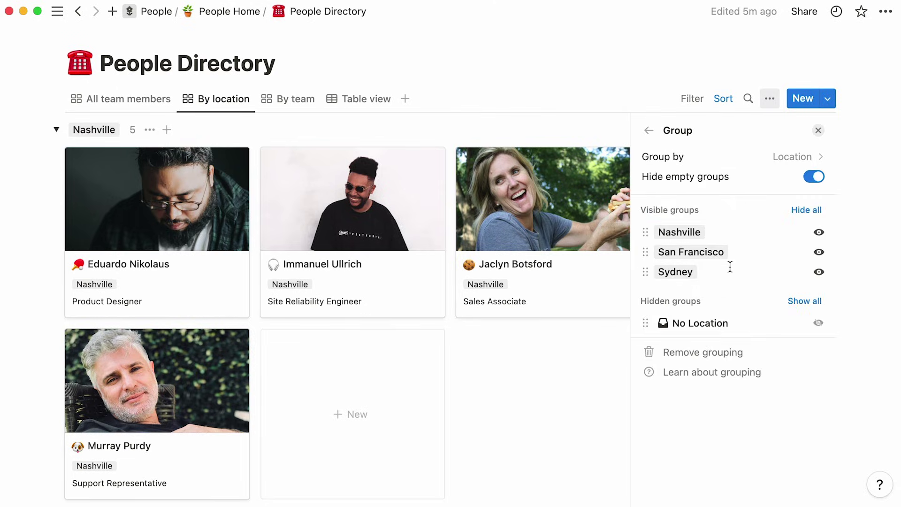
click(302, 113)
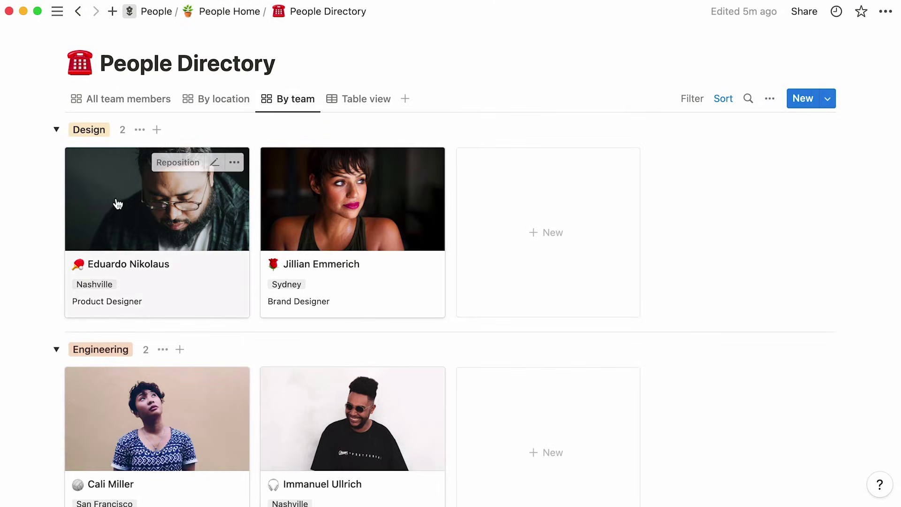
scroll(12, 251, down, 3)
scroll(12, 252, down, 3)
scroll(12, 252, down, 1)
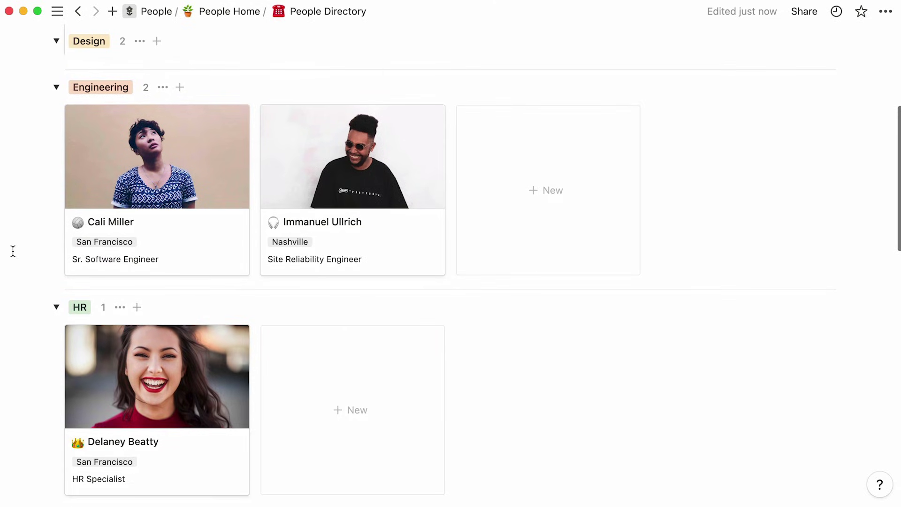
scroll(11, 251, down, 3)
scroll(13, 251, down, 3)
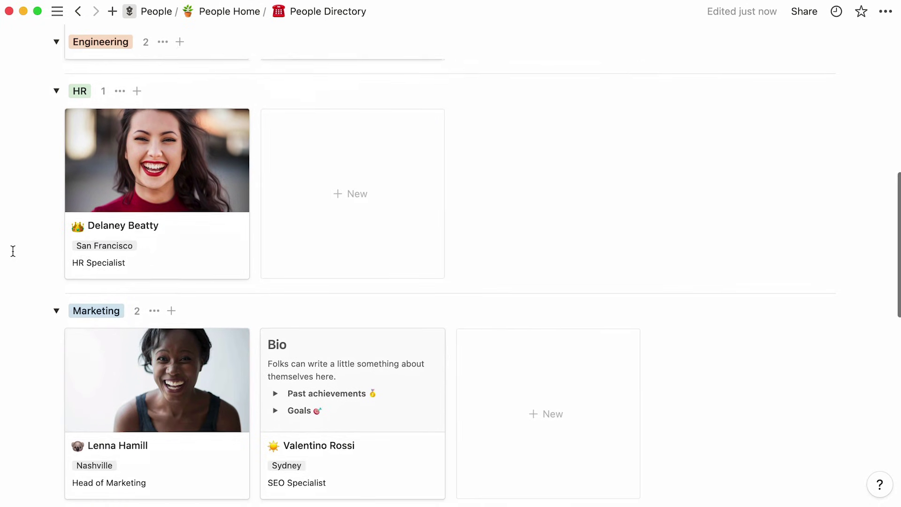
scroll(12, 252, down, 1)
scroll(12, 251, up, 1)
scroll(12, 252, up, 8)
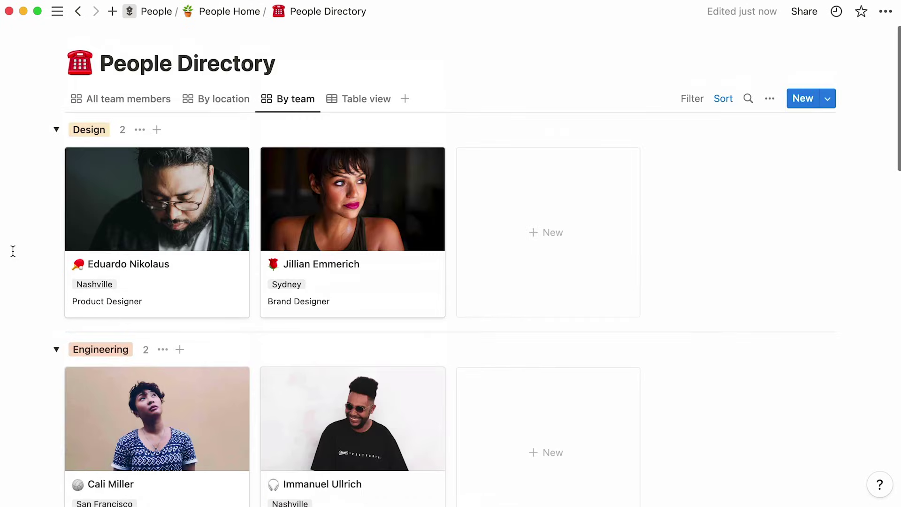
- Copy a link to the All team members gallery view and close its options
click(106, 101)
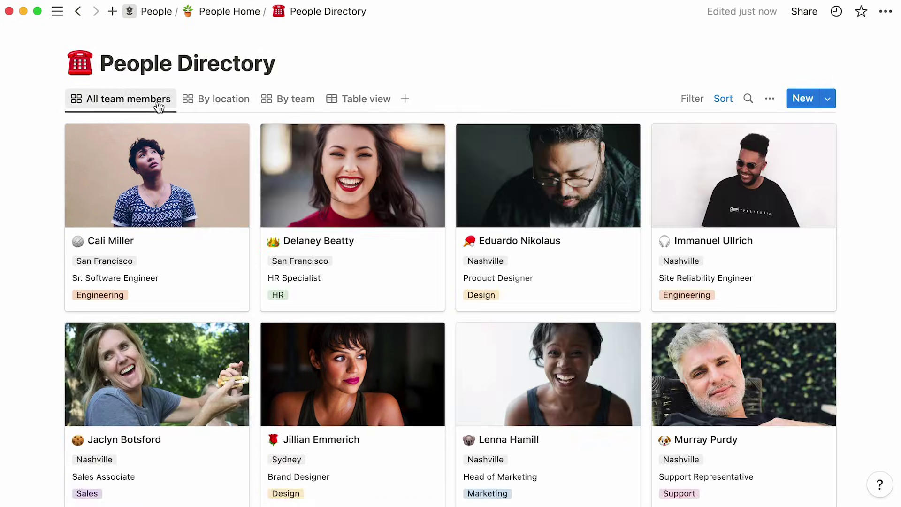
click(768, 100)
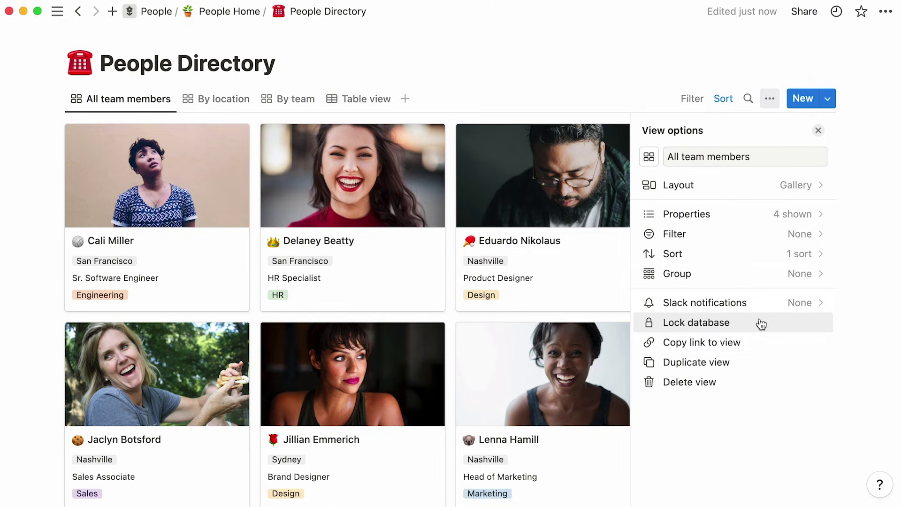
click(765, 343)
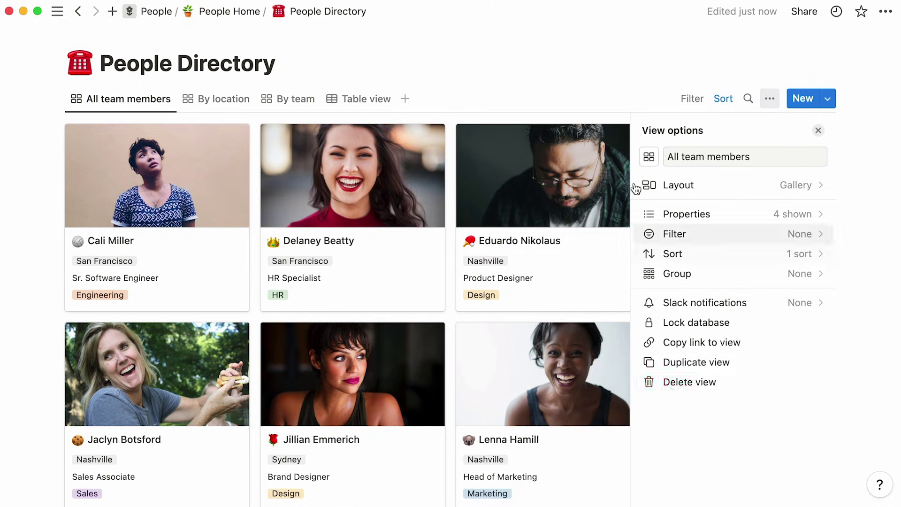
click(568, 87)
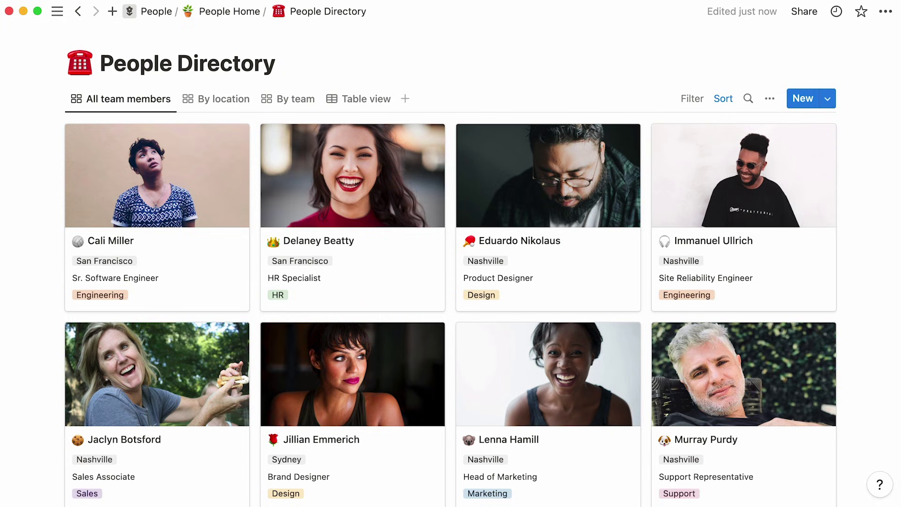